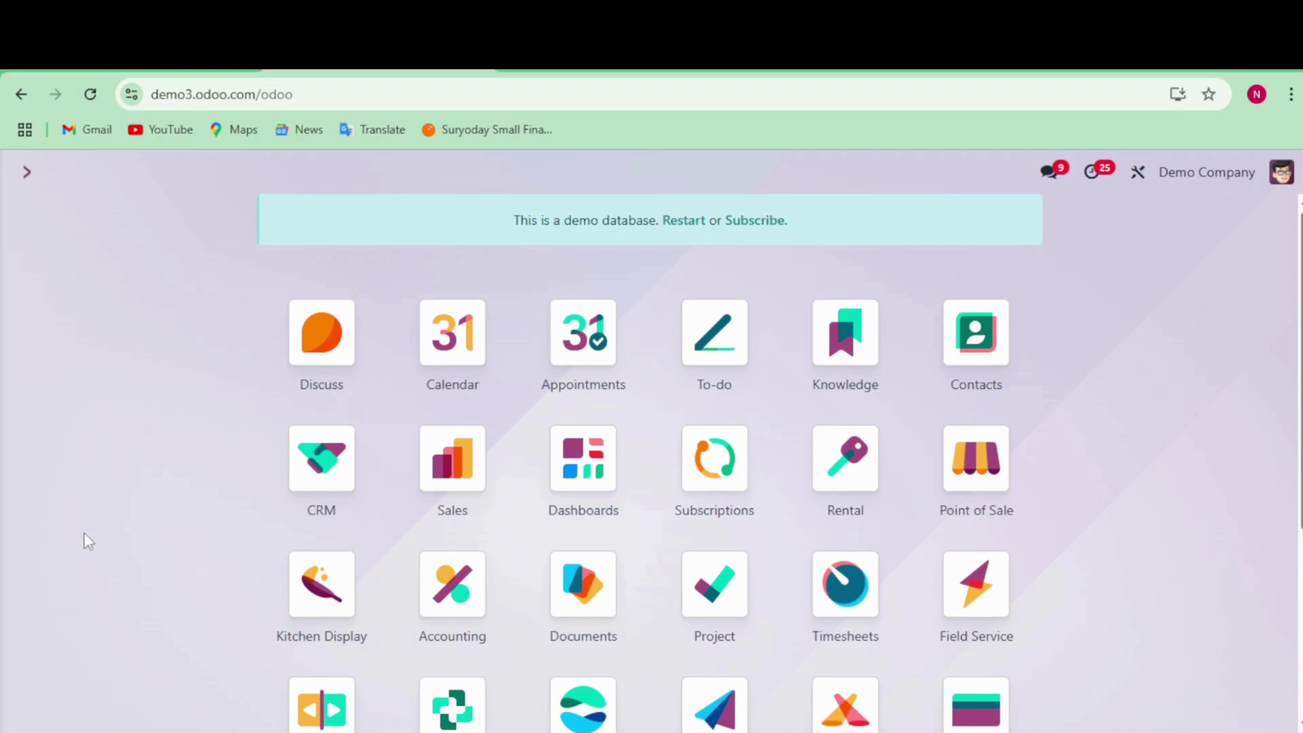
Open the Manufacturing app's Products list (Goods, 142 records) to find Blue Denim Jeans.
type("m")
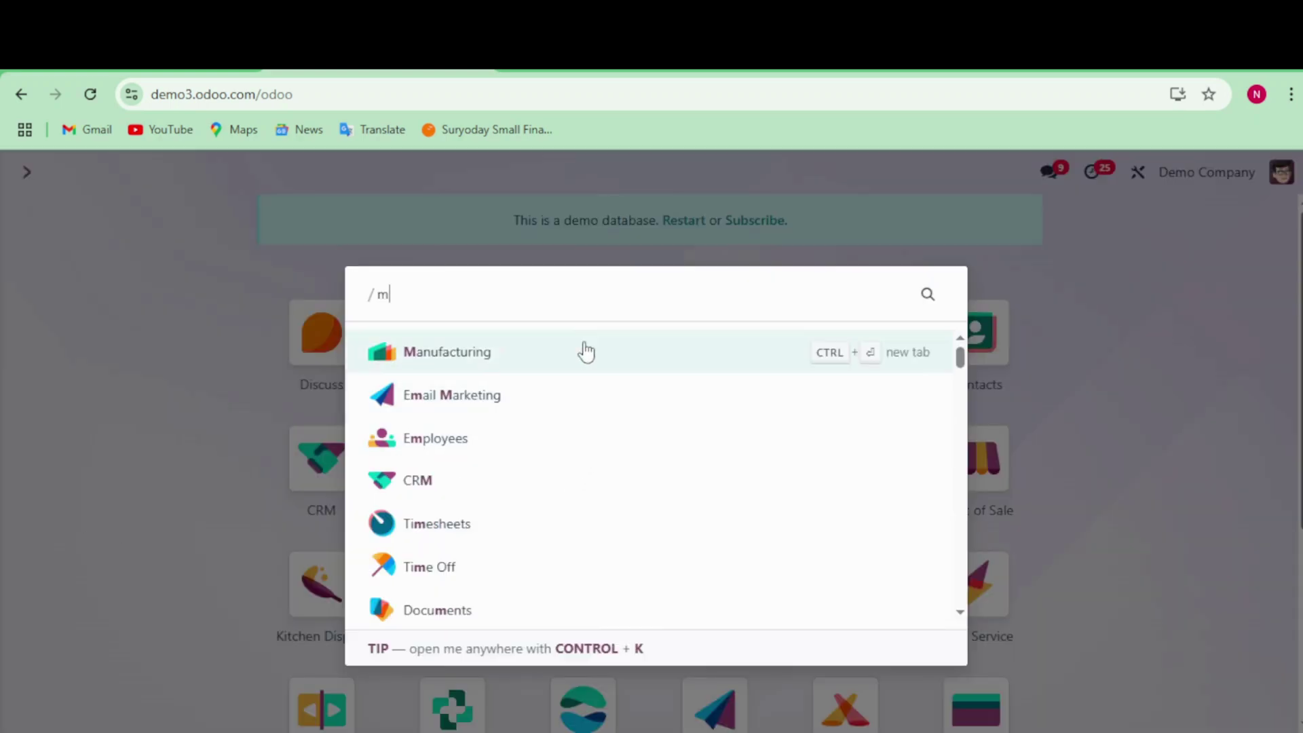
left_click(486, 362)
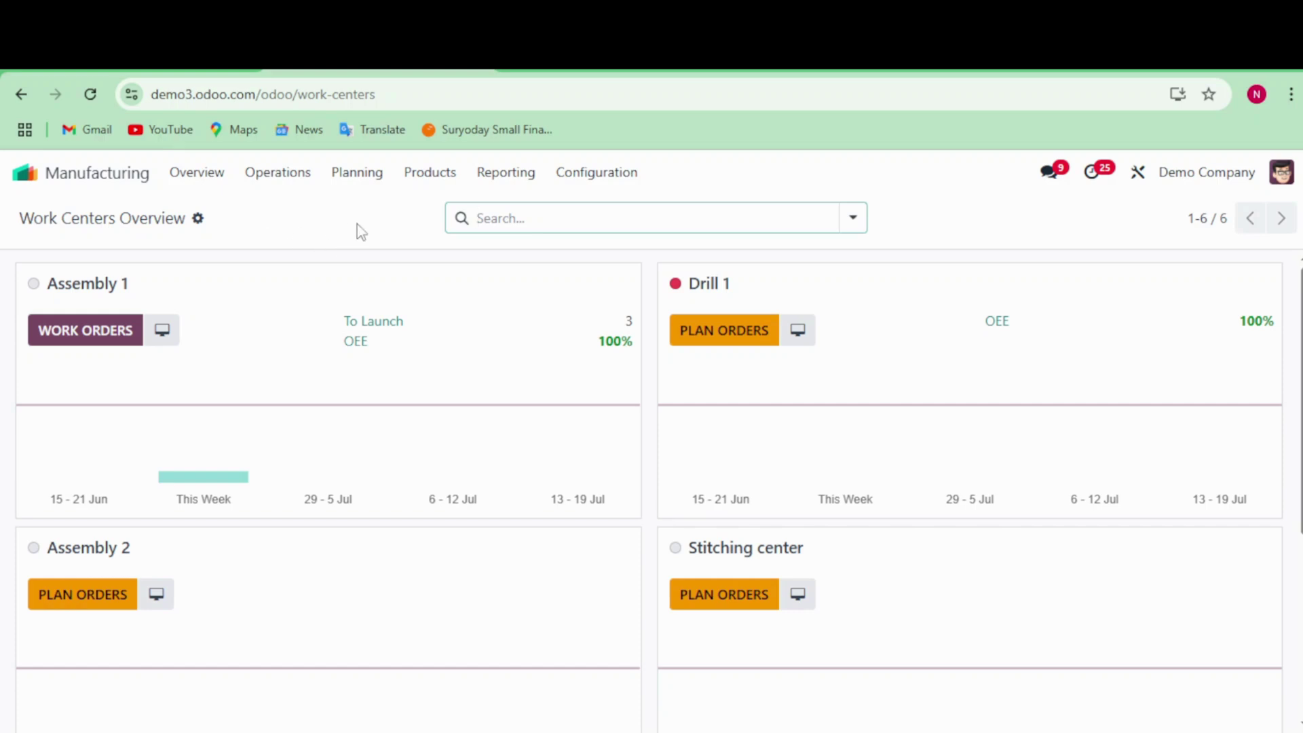
left_click(443, 182)
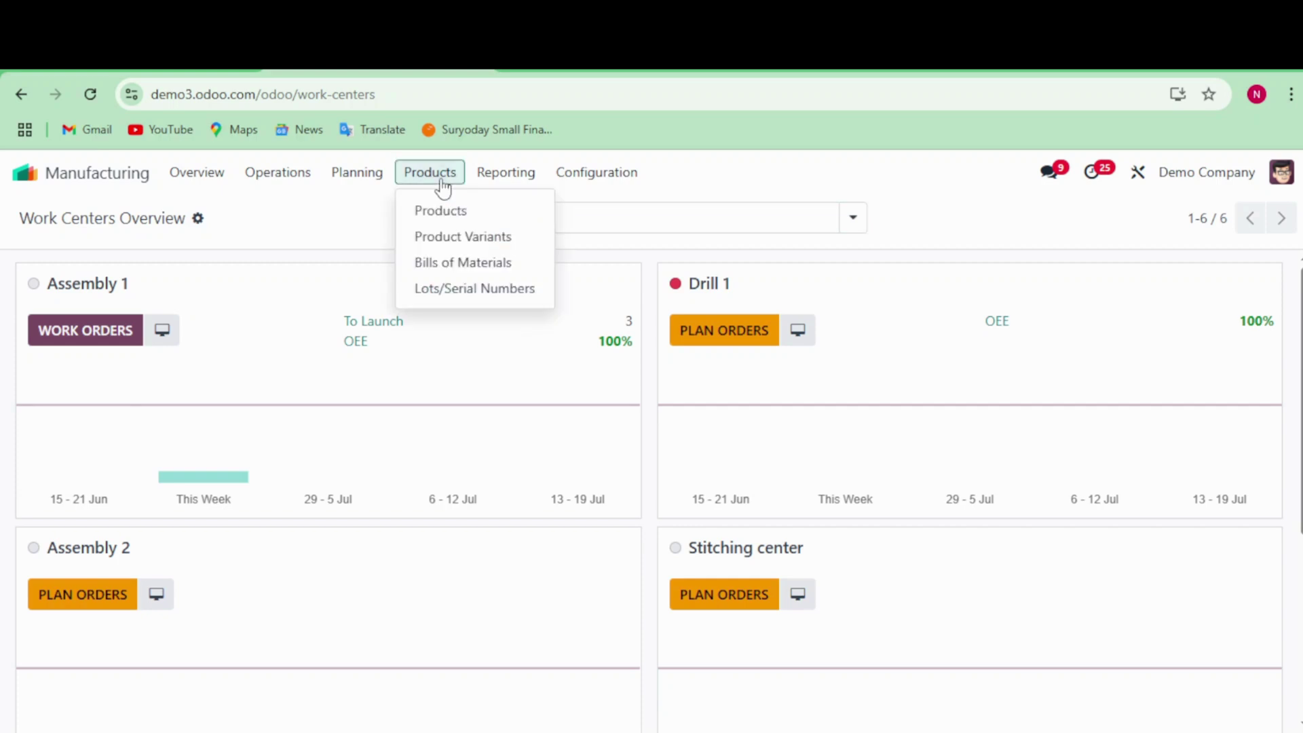
left_click(456, 213)
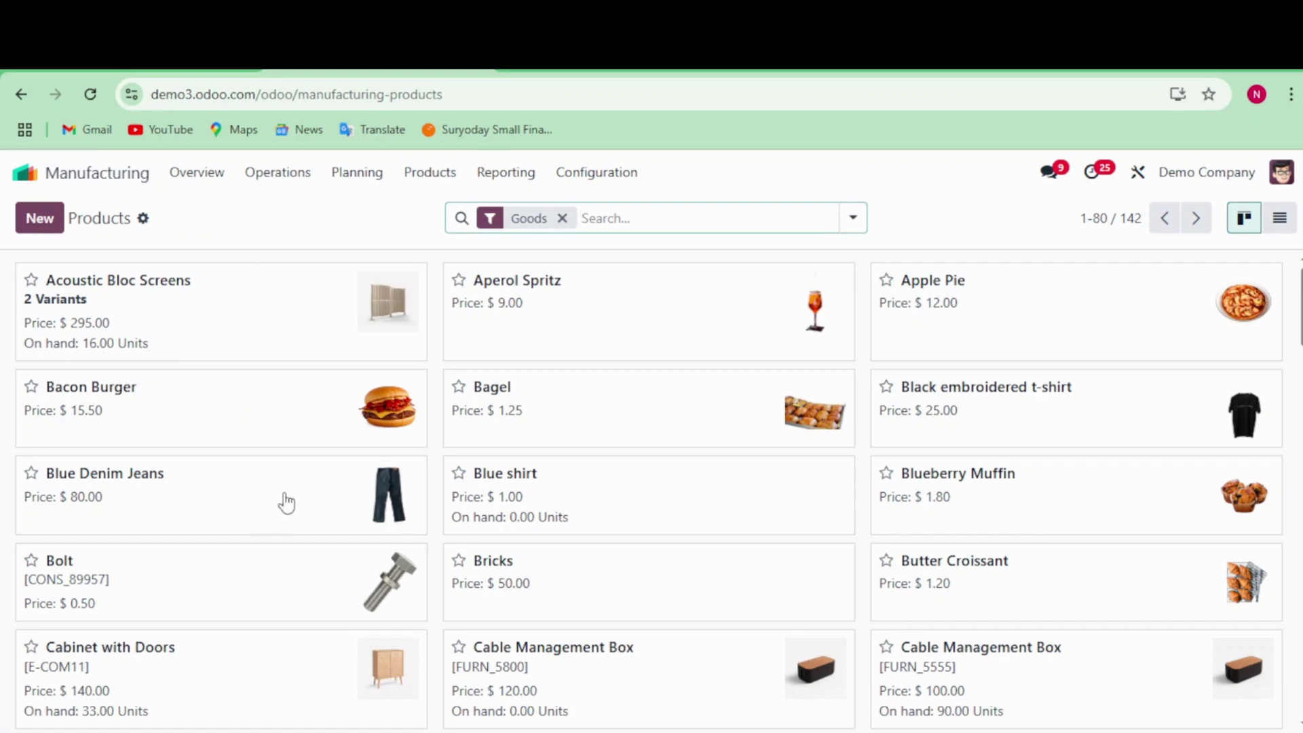
scroll(282, 500, "down", 2)
scroll(226, 419, "up", 1)
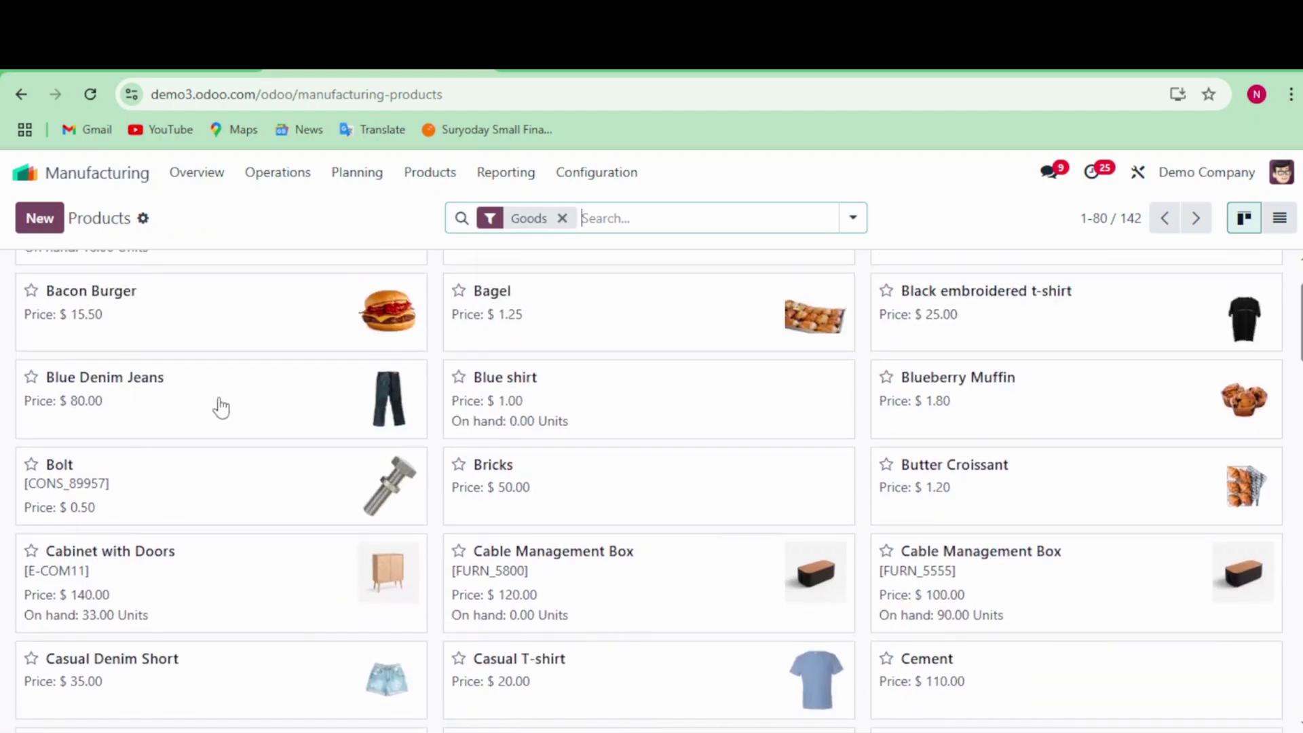
left_click(220, 408)
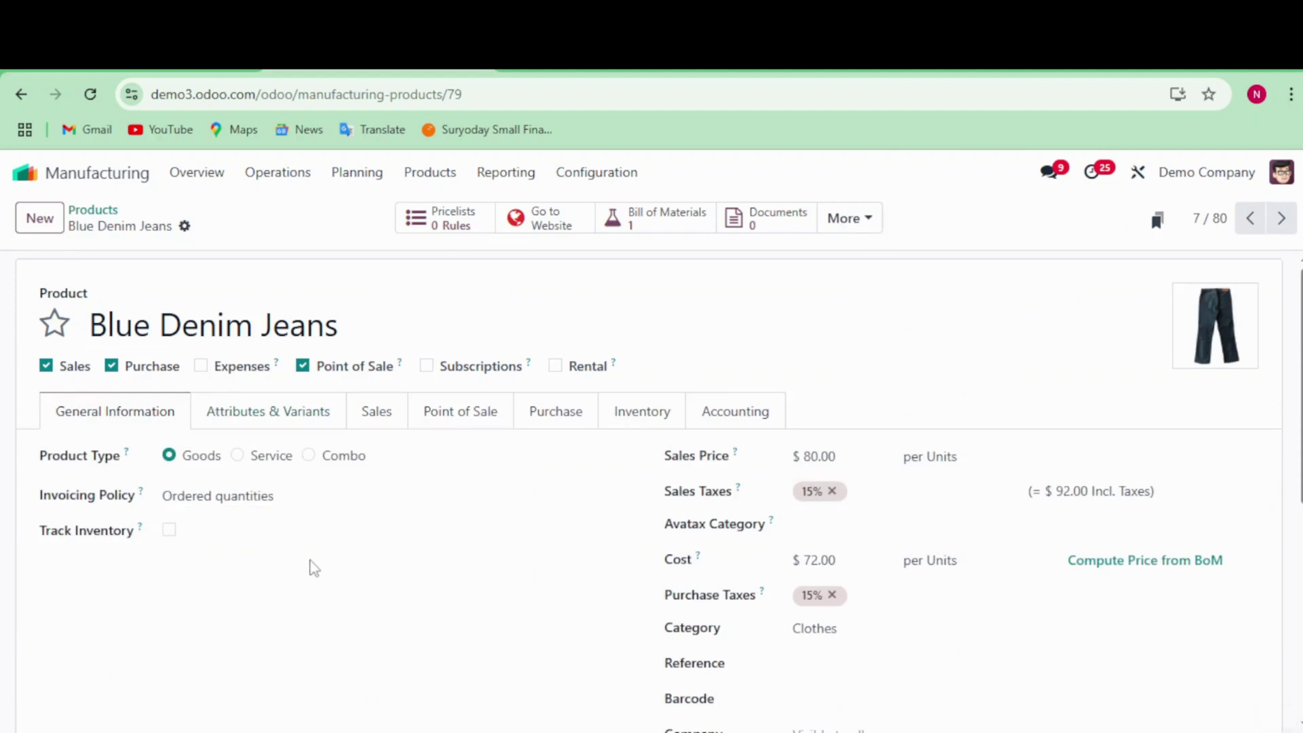
left_click(282, 410)
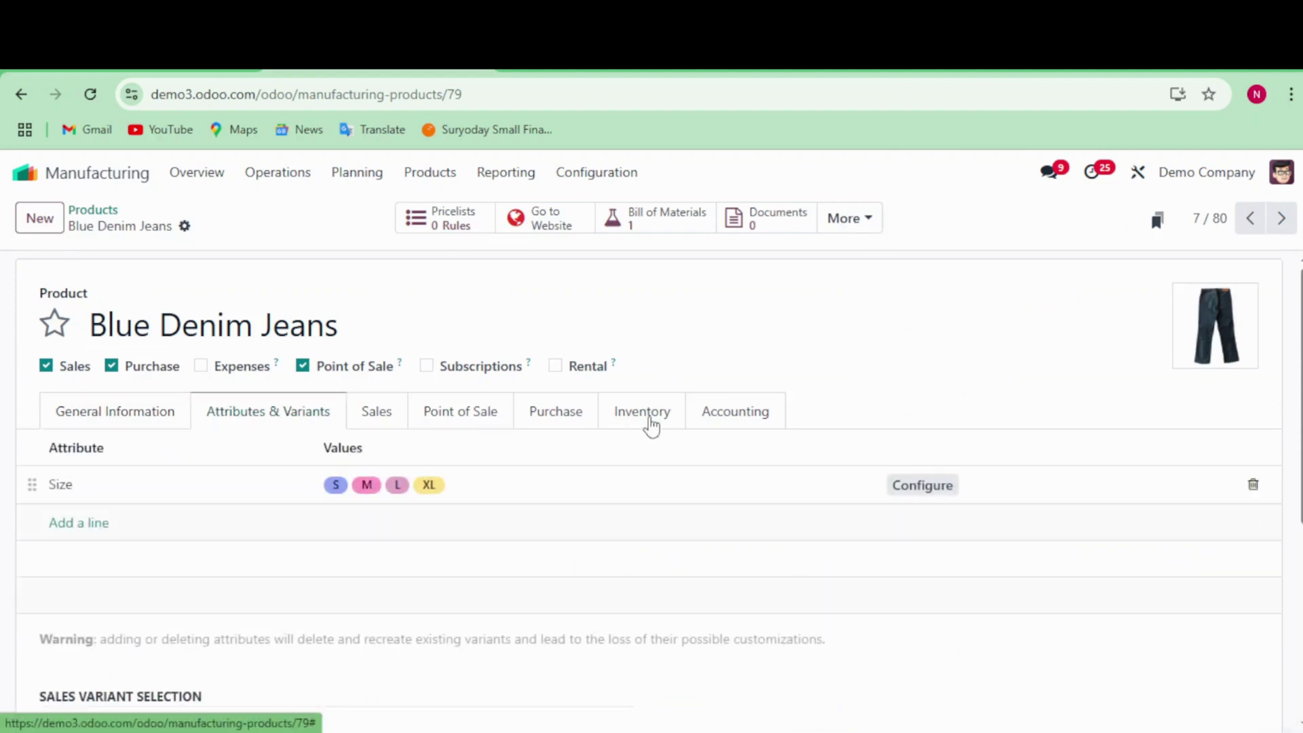
left_click(112, 416)
left_click(241, 424)
left_click(630, 419)
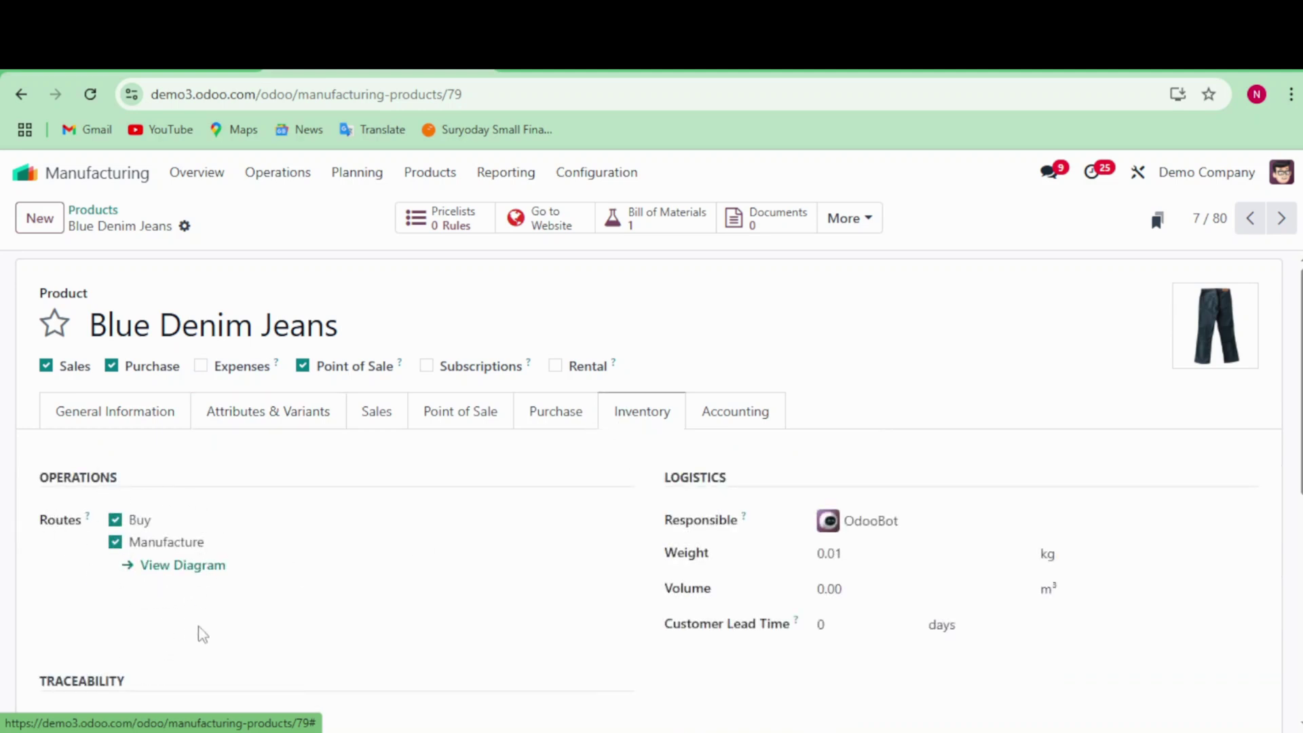
left_click(213, 424)
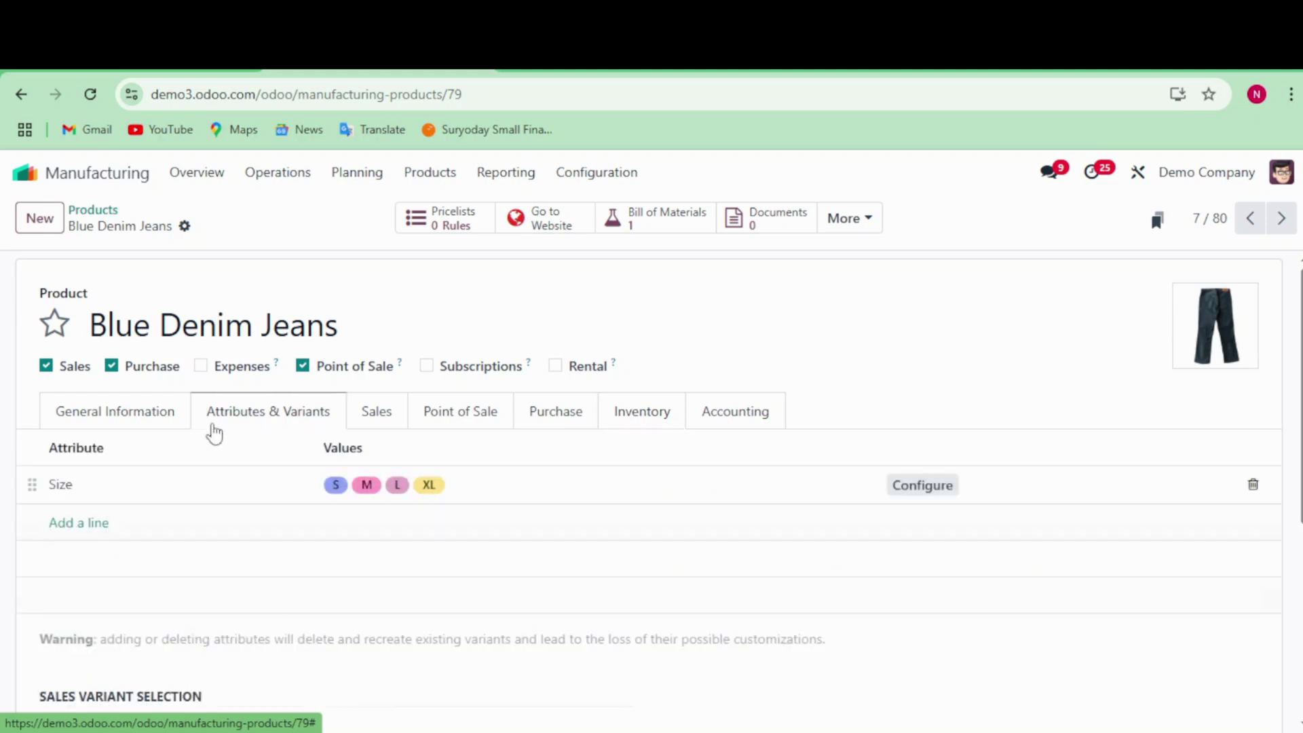
left_click(86, 414)
left_click(111, 217)
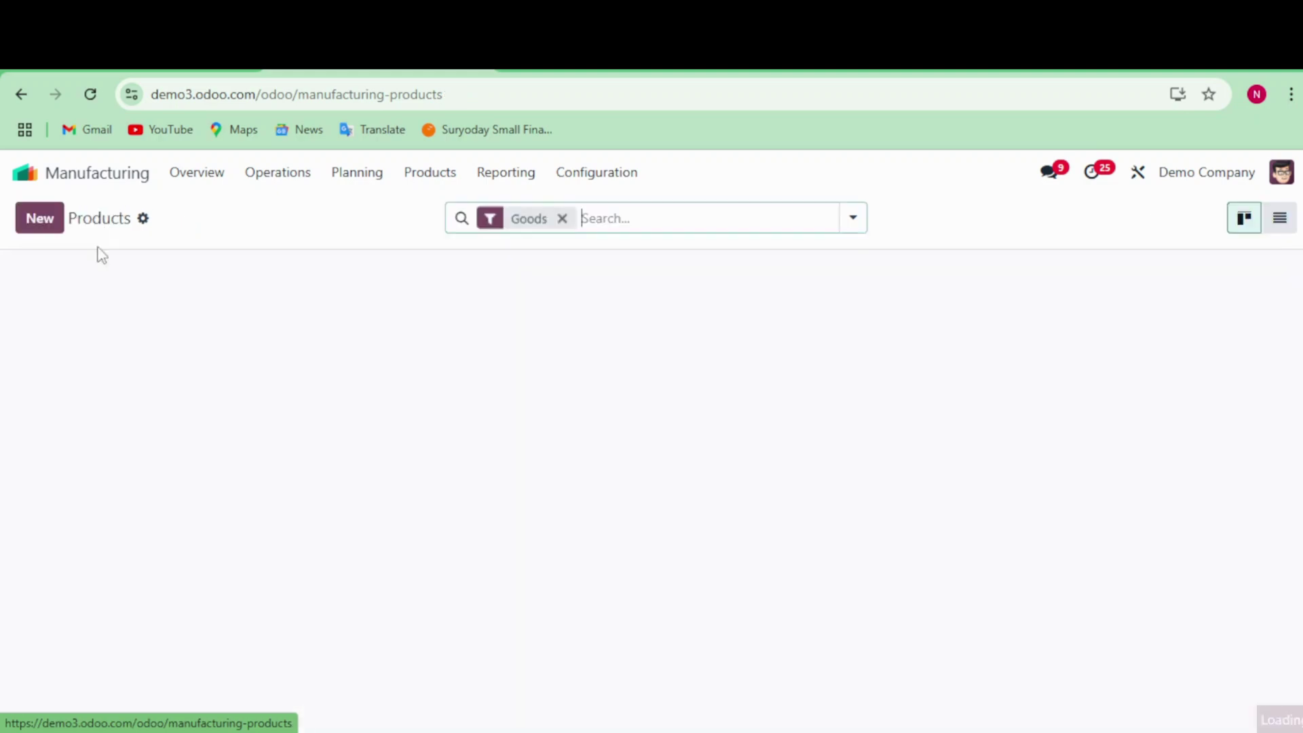
Open the Blue Denim Jeans bill of materials from the Bills of Materials list.
left_click(610, 180)
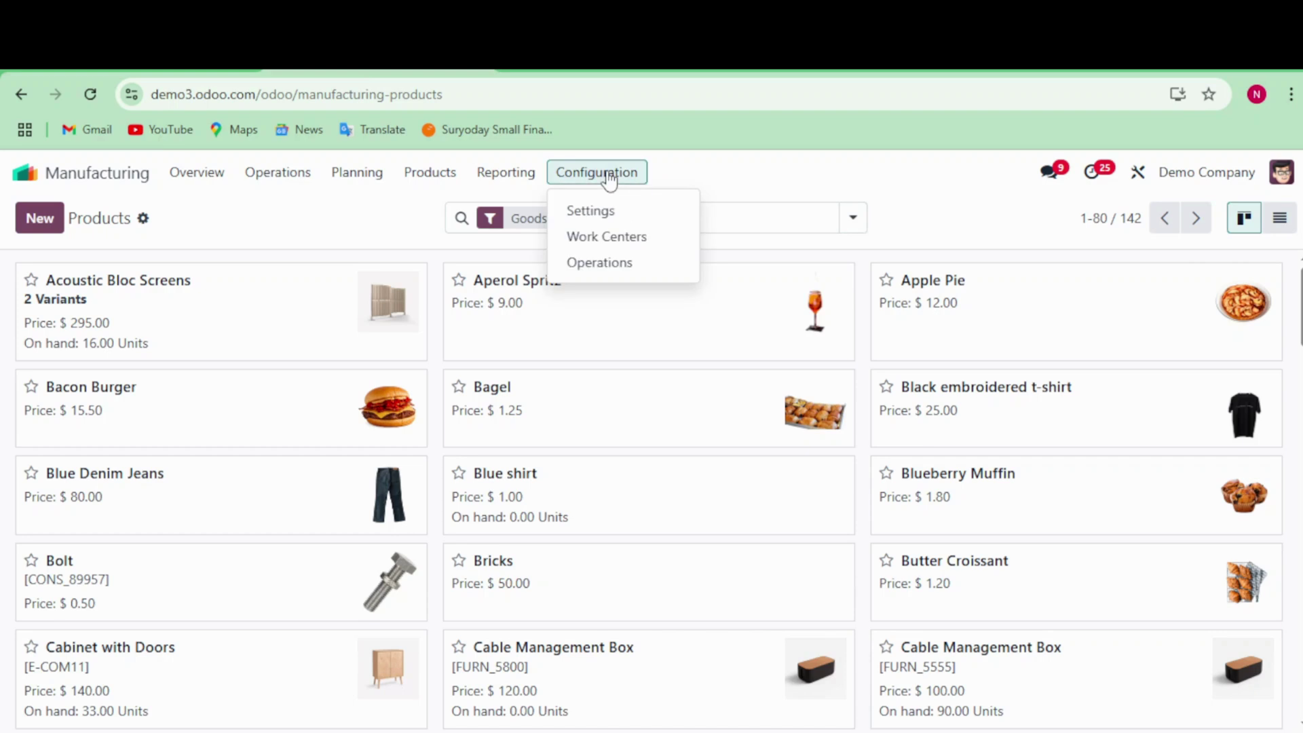
mouse_move(514, 192)
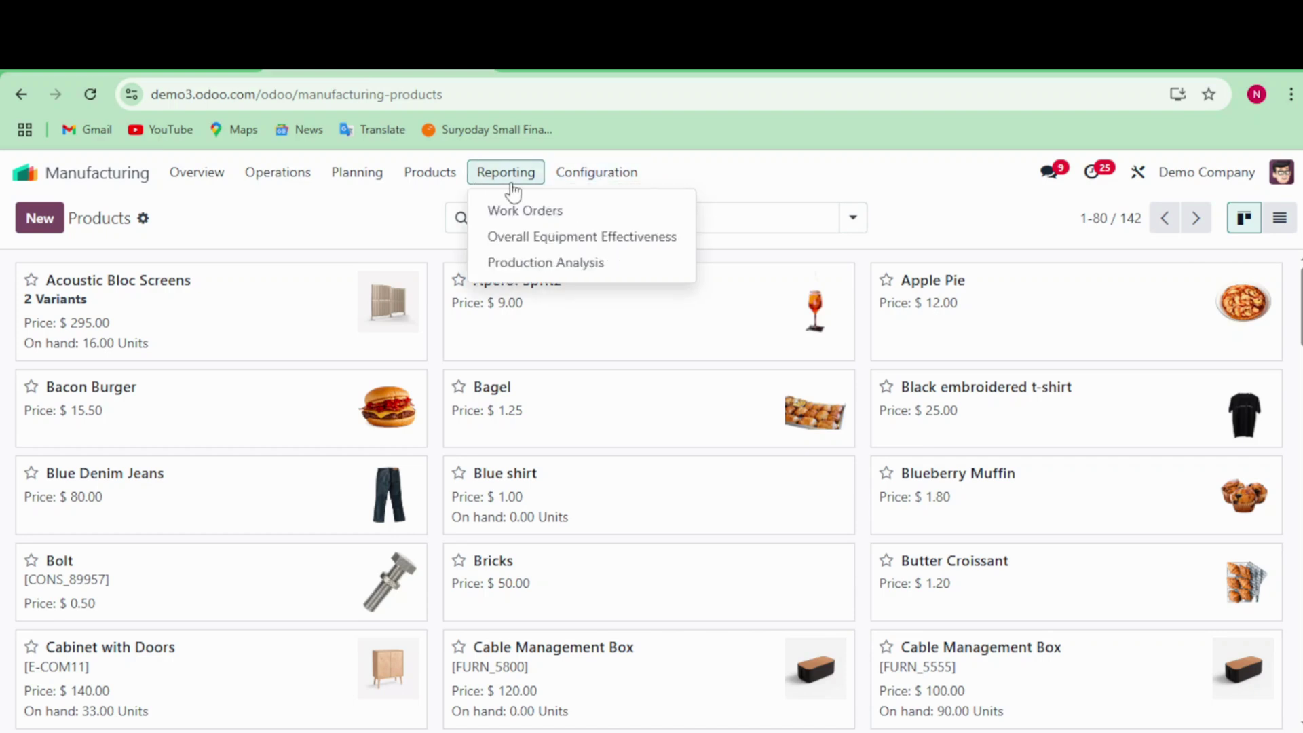
left_click(438, 185)
left_click(439, 187)
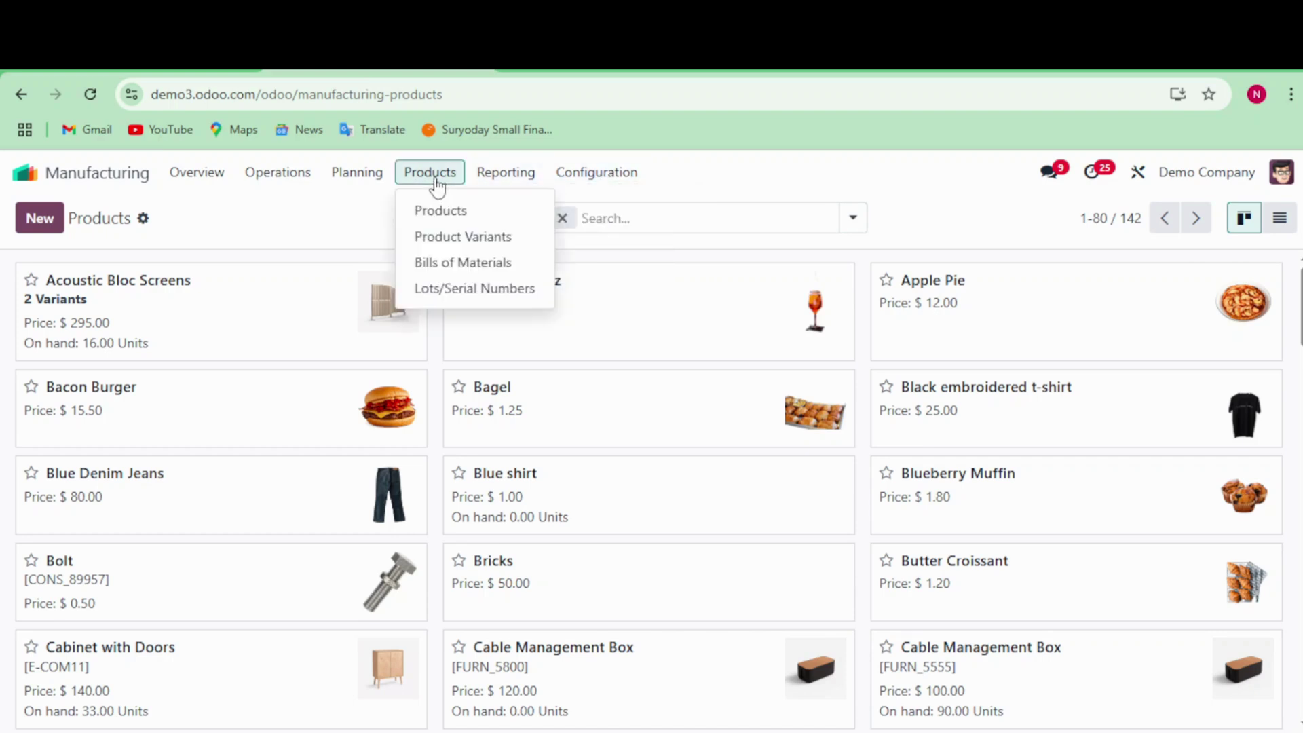
left_click(460, 264)
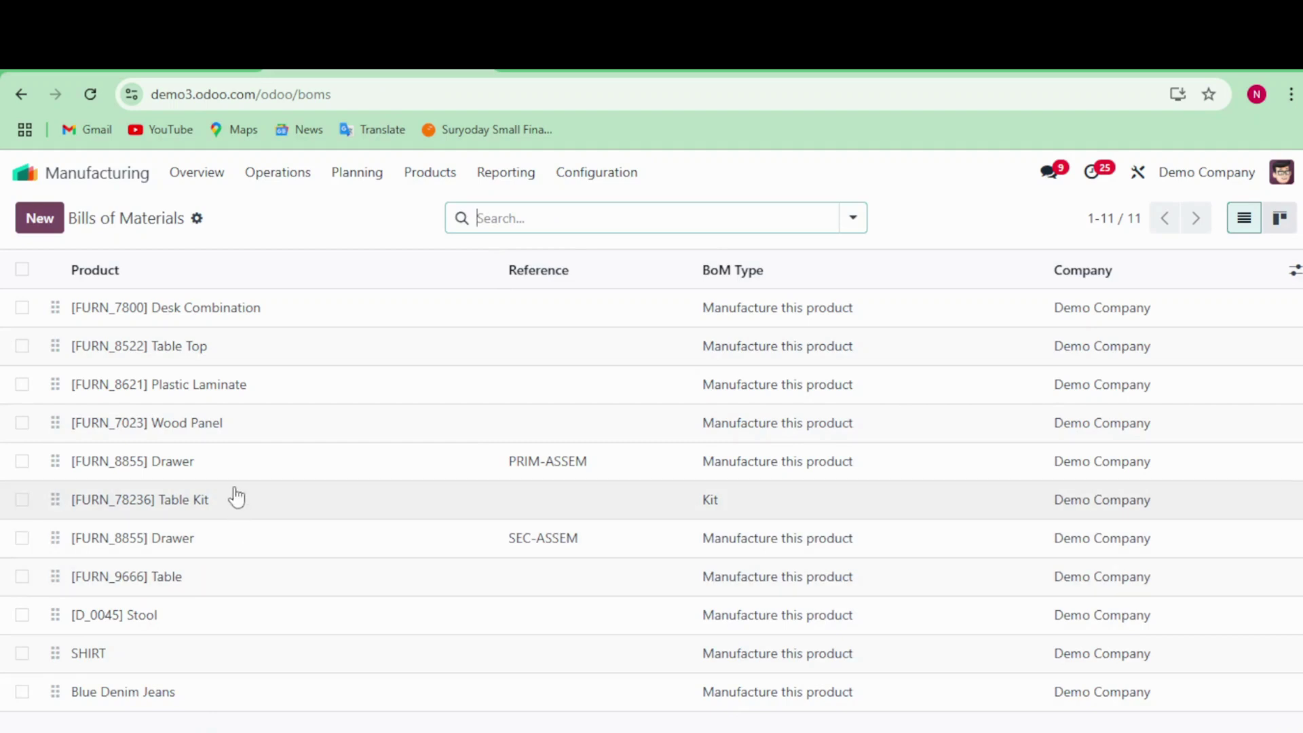
left_click(160, 704)
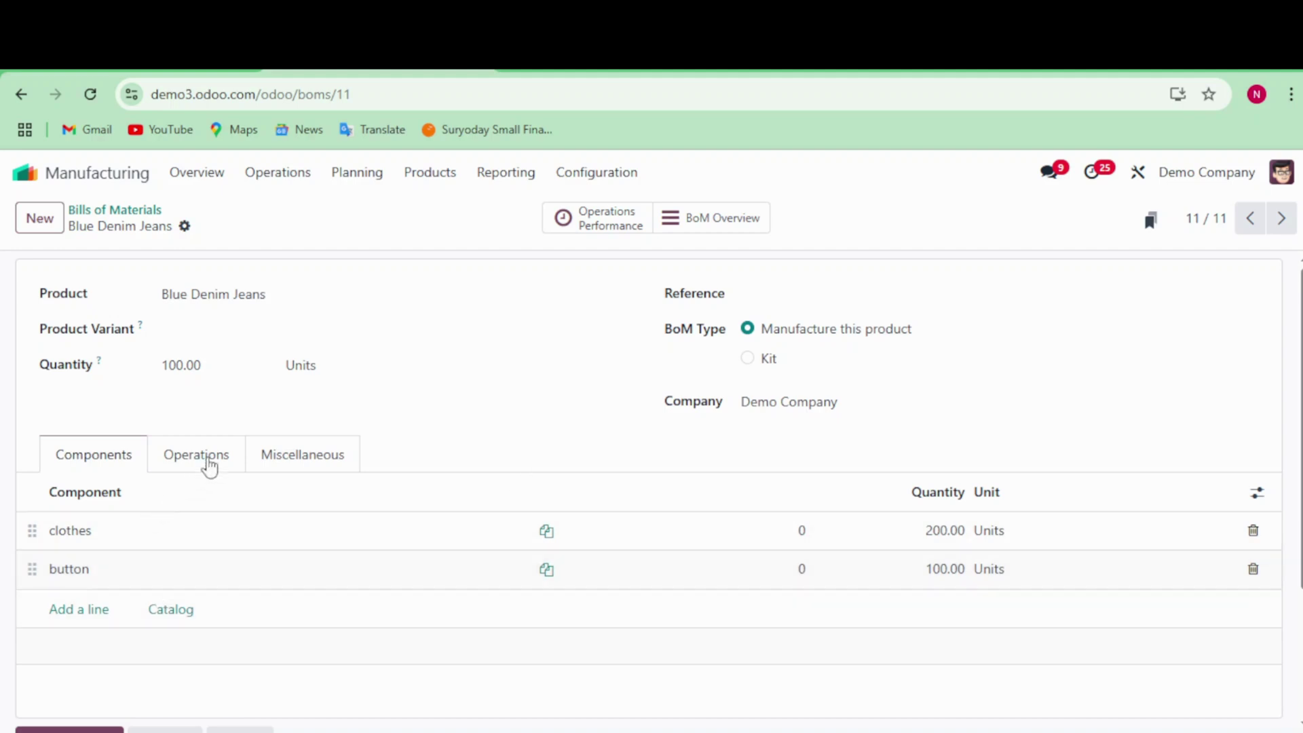
On its Operations tab, begin a new operation line beside stitching, ironing and packing.
left_click(208, 465)
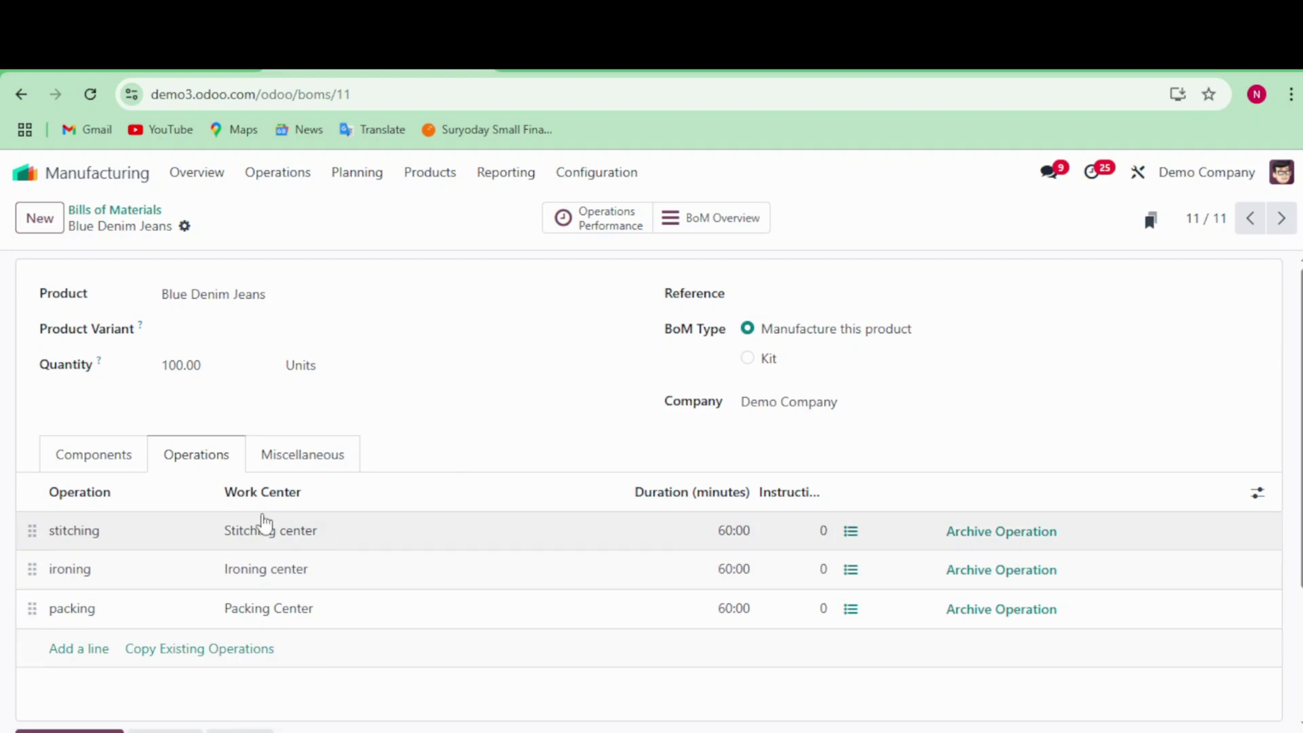
left_click(99, 455)
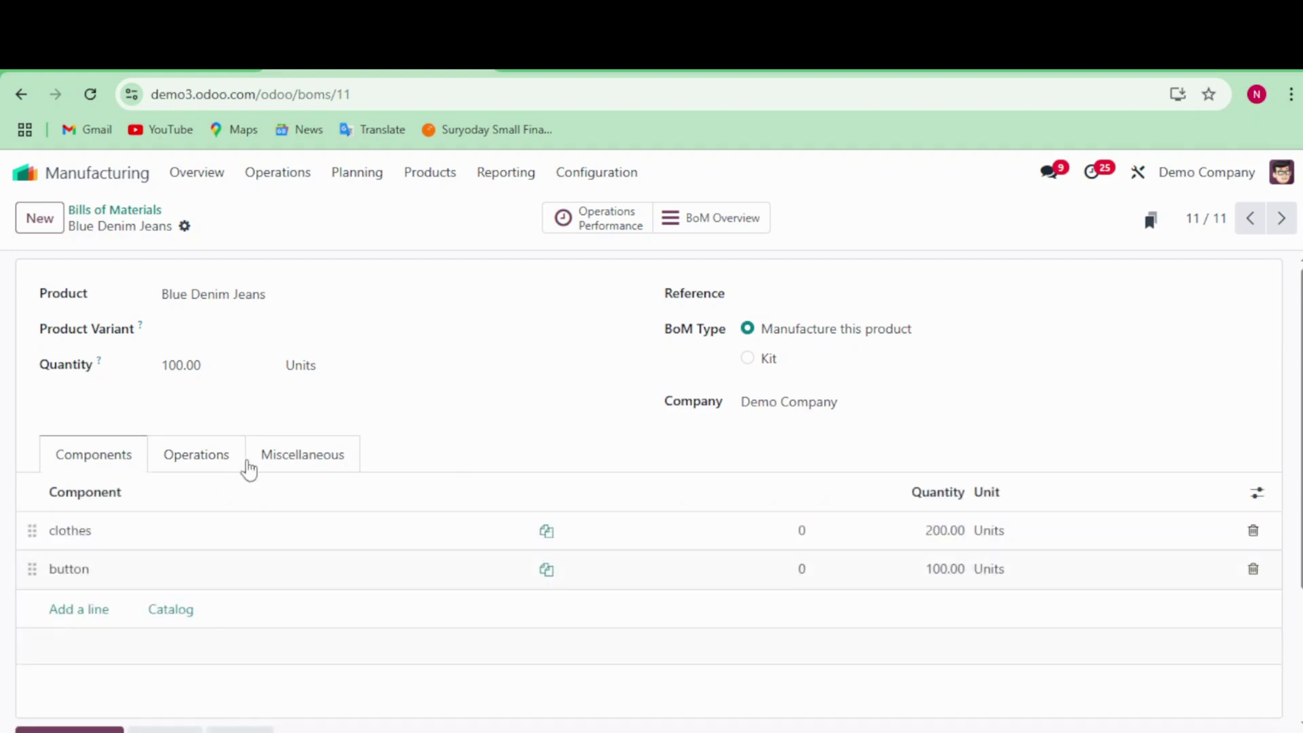
left_click(276, 468)
left_click(207, 467)
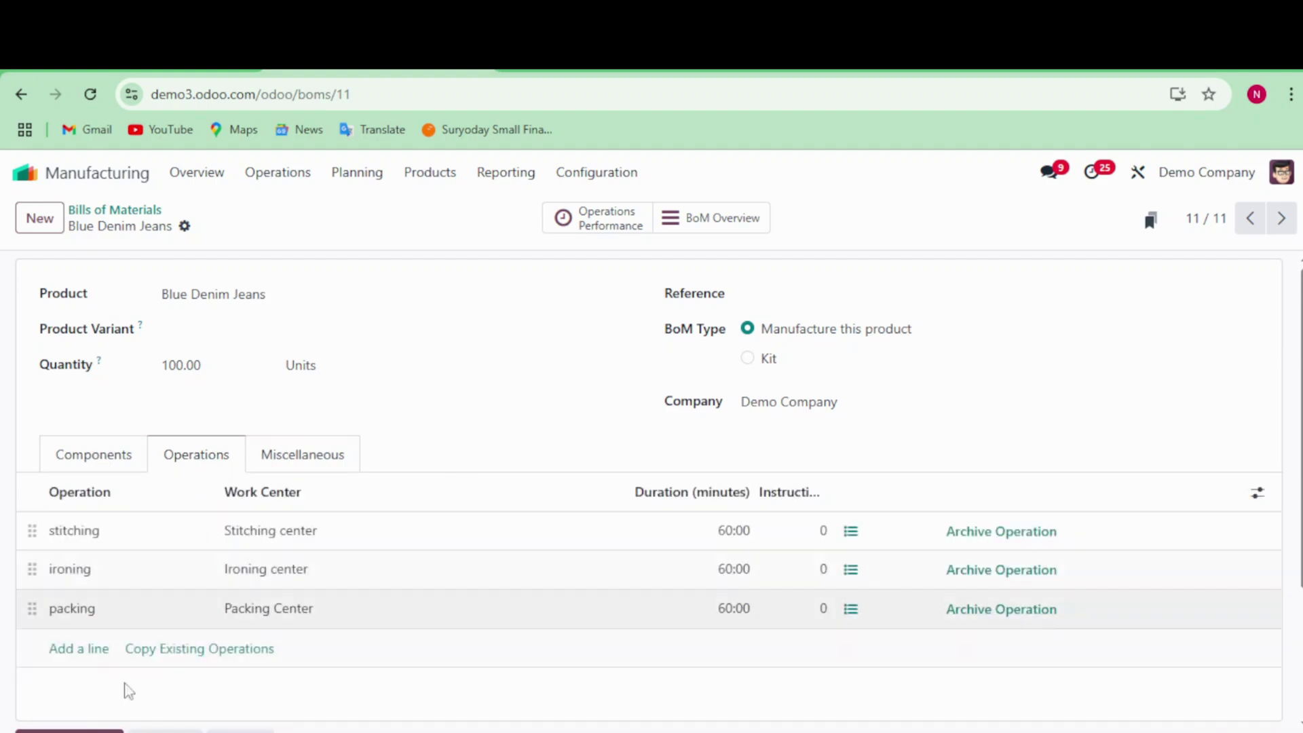
left_click(94, 650)
Name the new operation 'cutting' and create a new 'cutting center' work center for it.
left_click(407, 386)
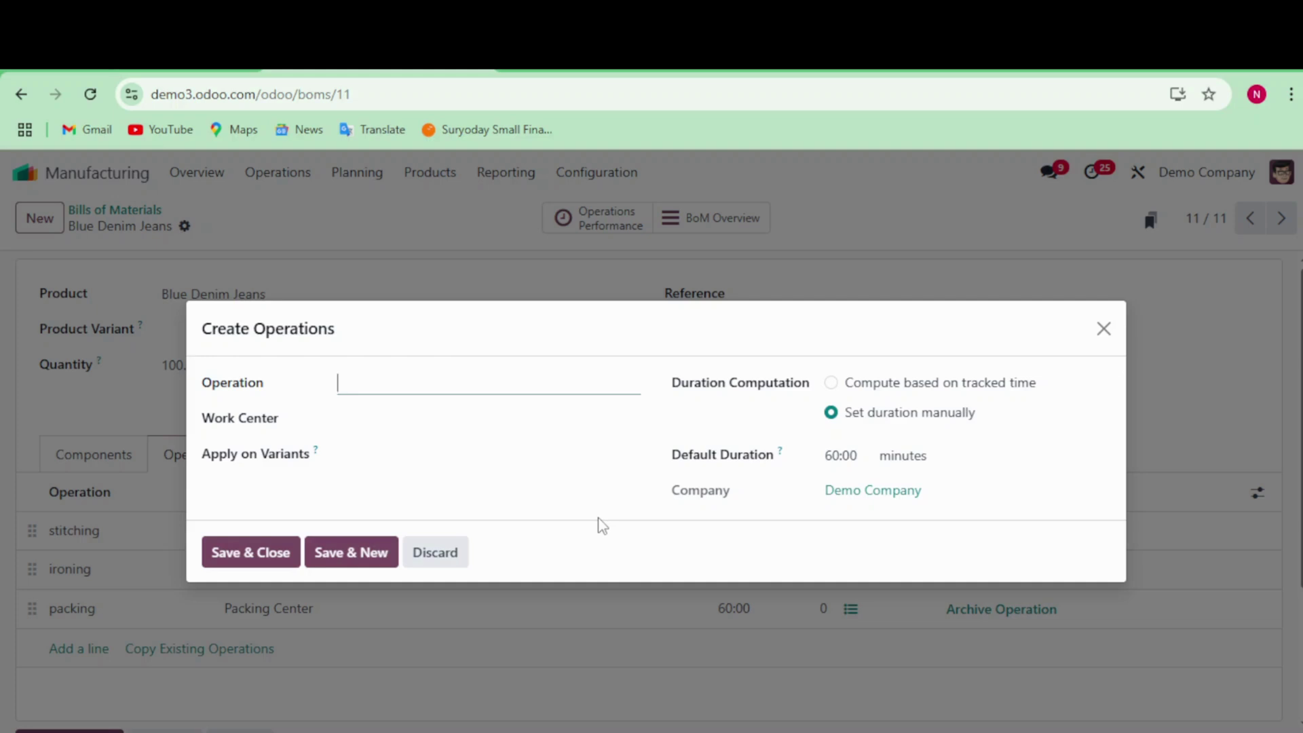
type("d")
key("BackSpace")
type("cutting")
left_click(429, 419)
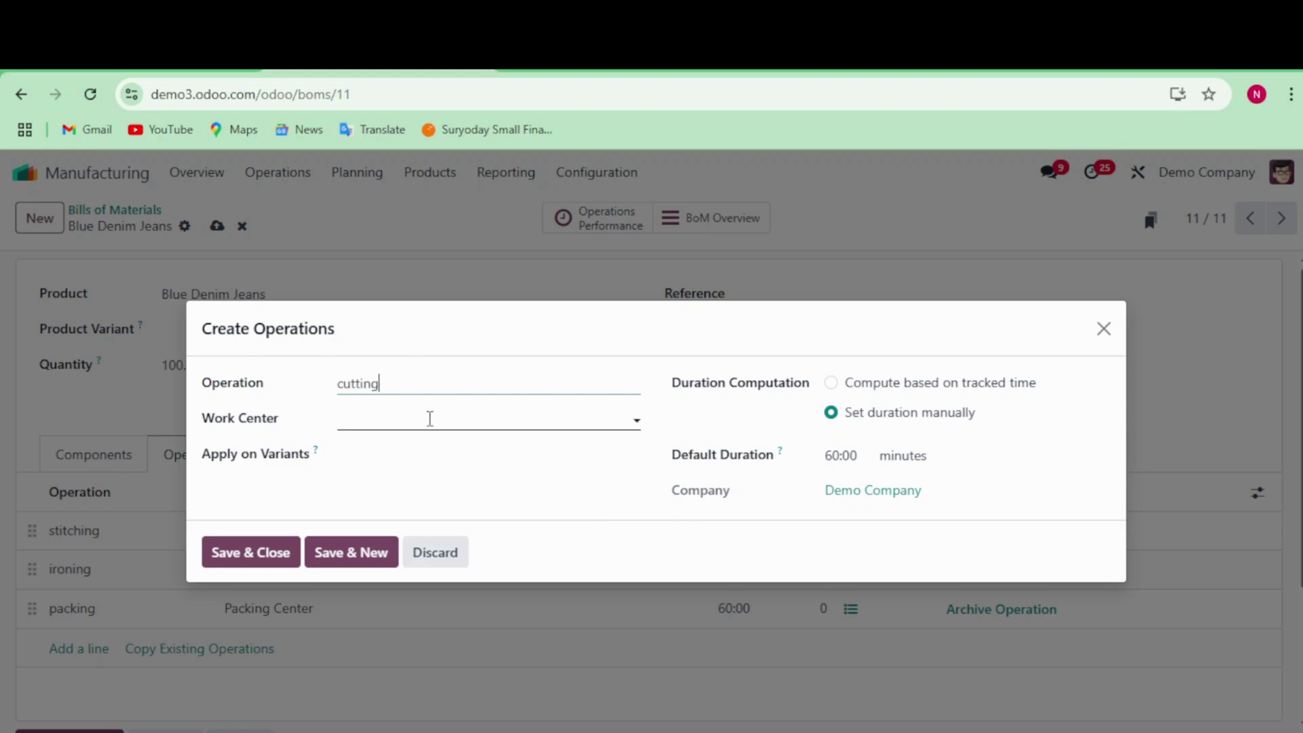
type("cu")
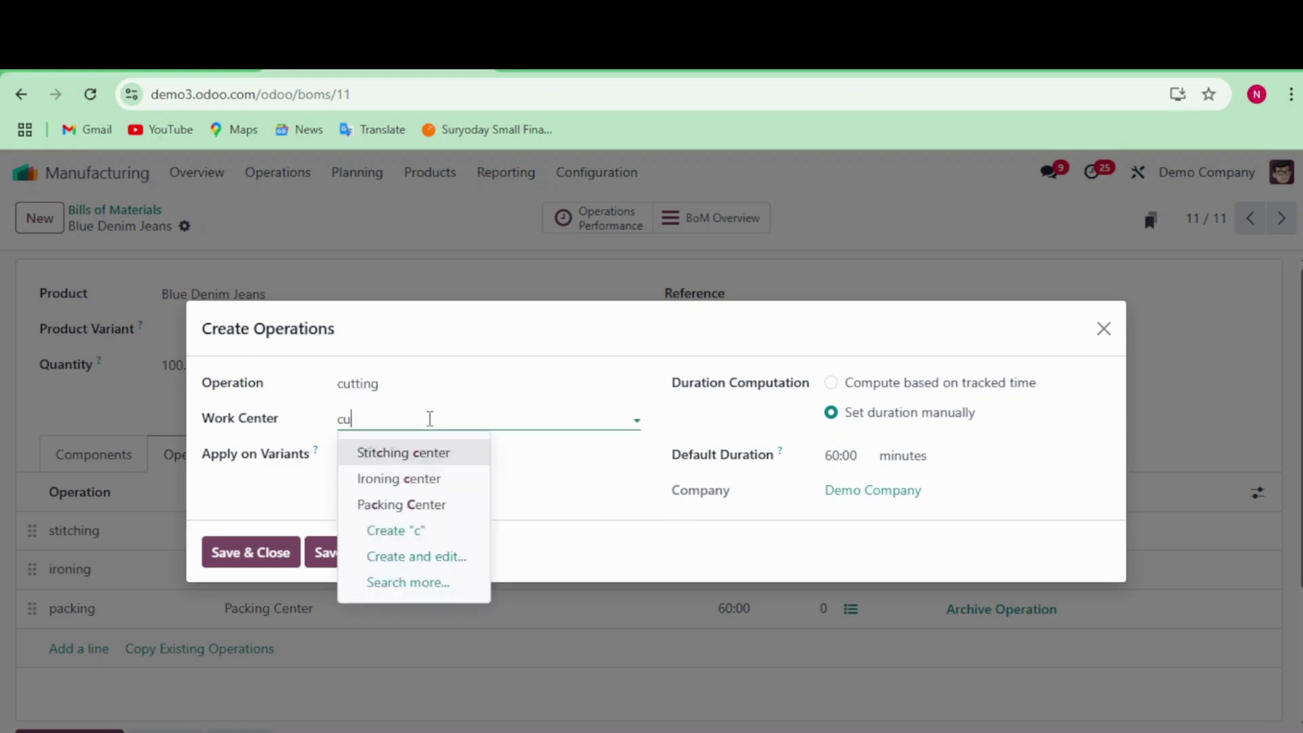
type("tting")
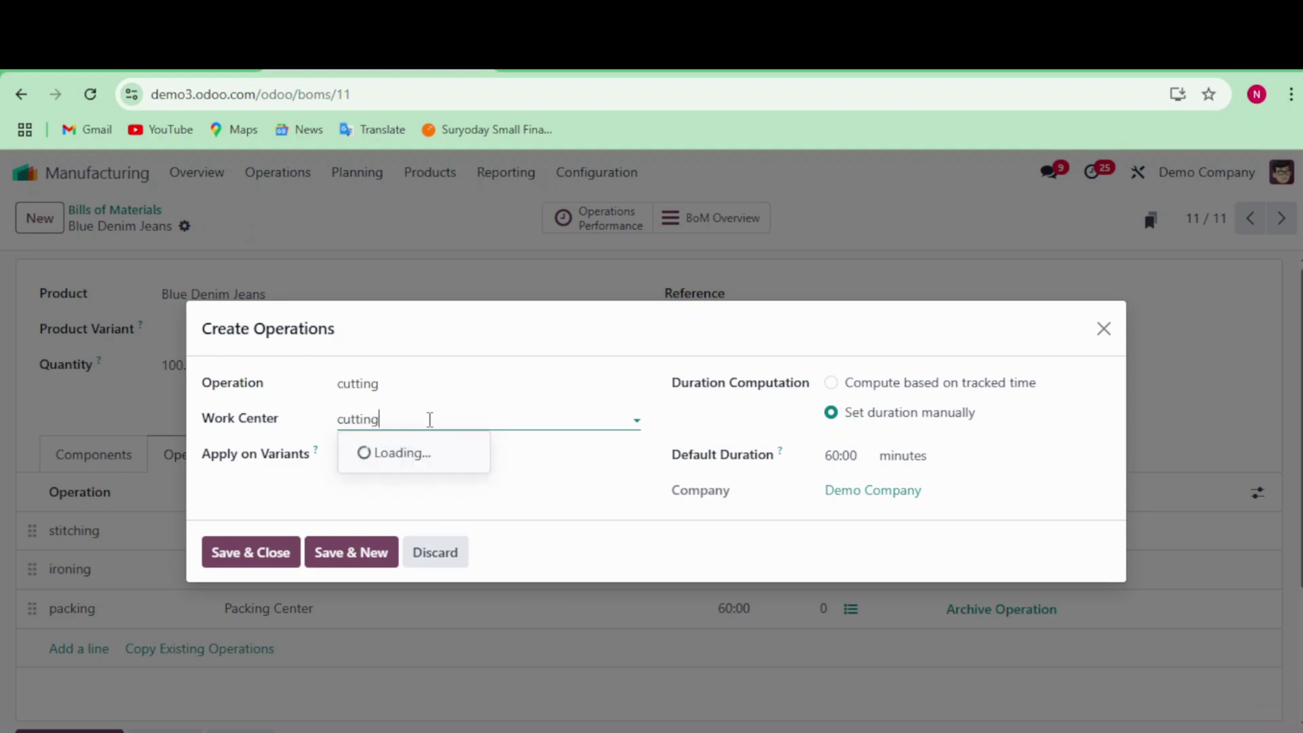
type(" center")
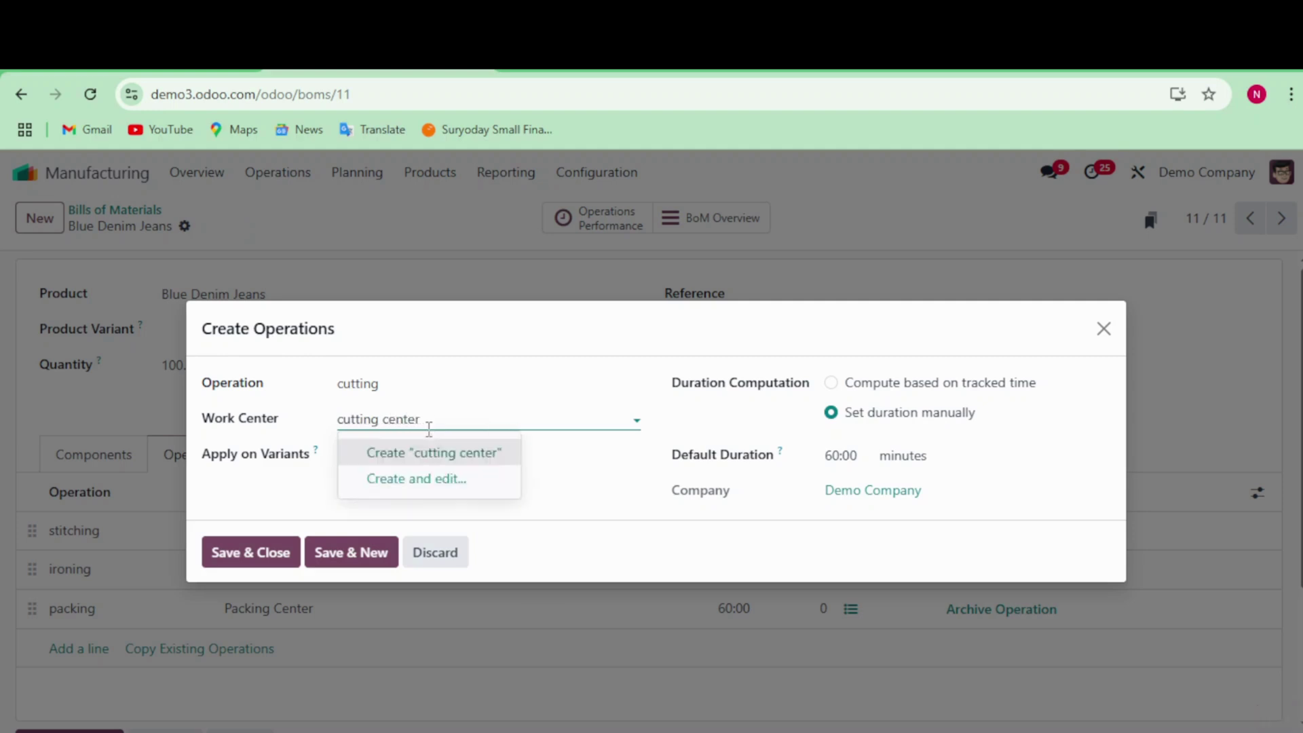
left_click(486, 452)
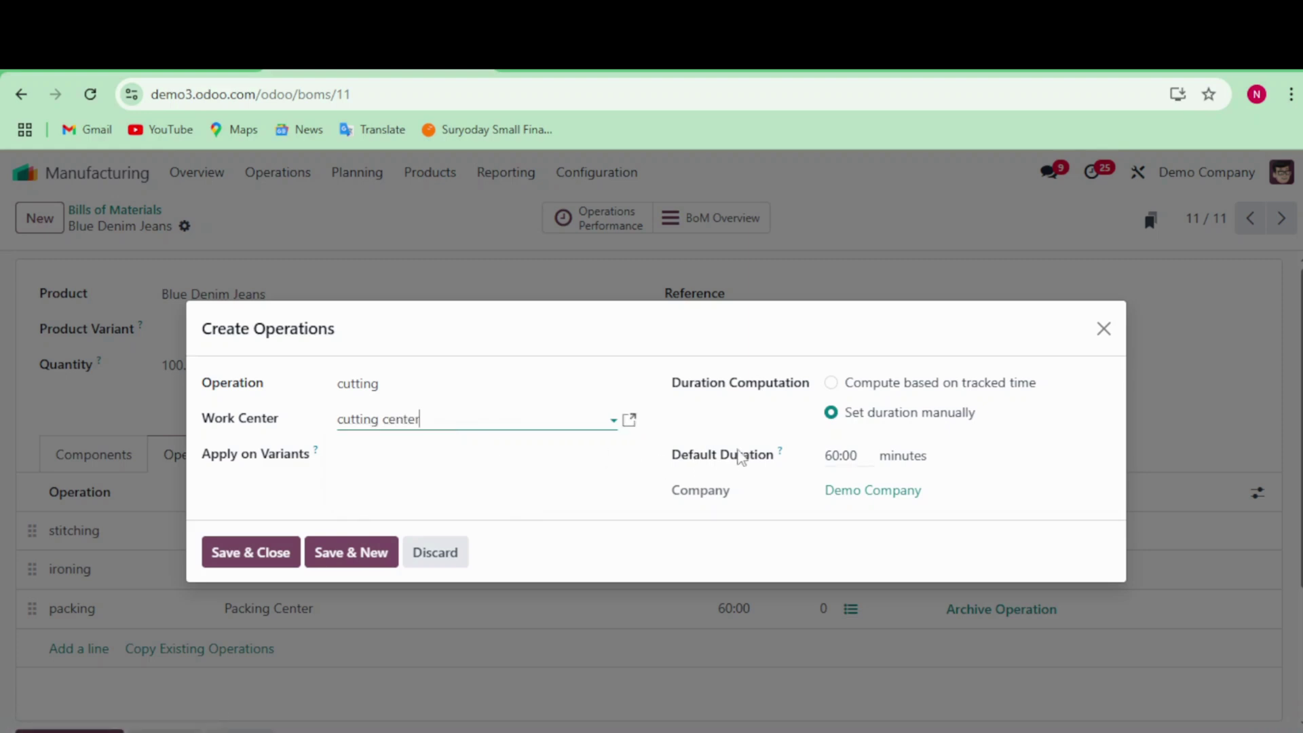
Set the cutting operation's default duration to 20:00 minutes and save it.
left_click(846, 451)
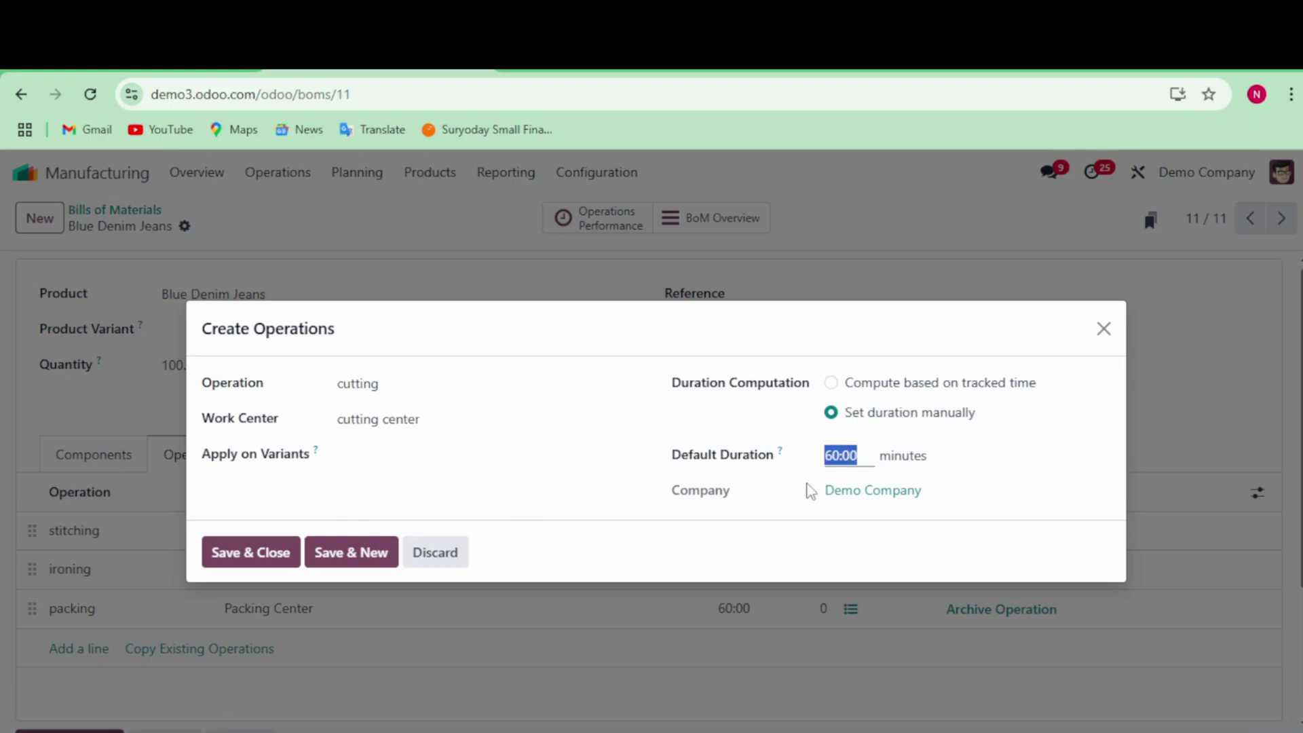
left_click(834, 461)
key("BackSpace")
type("2")
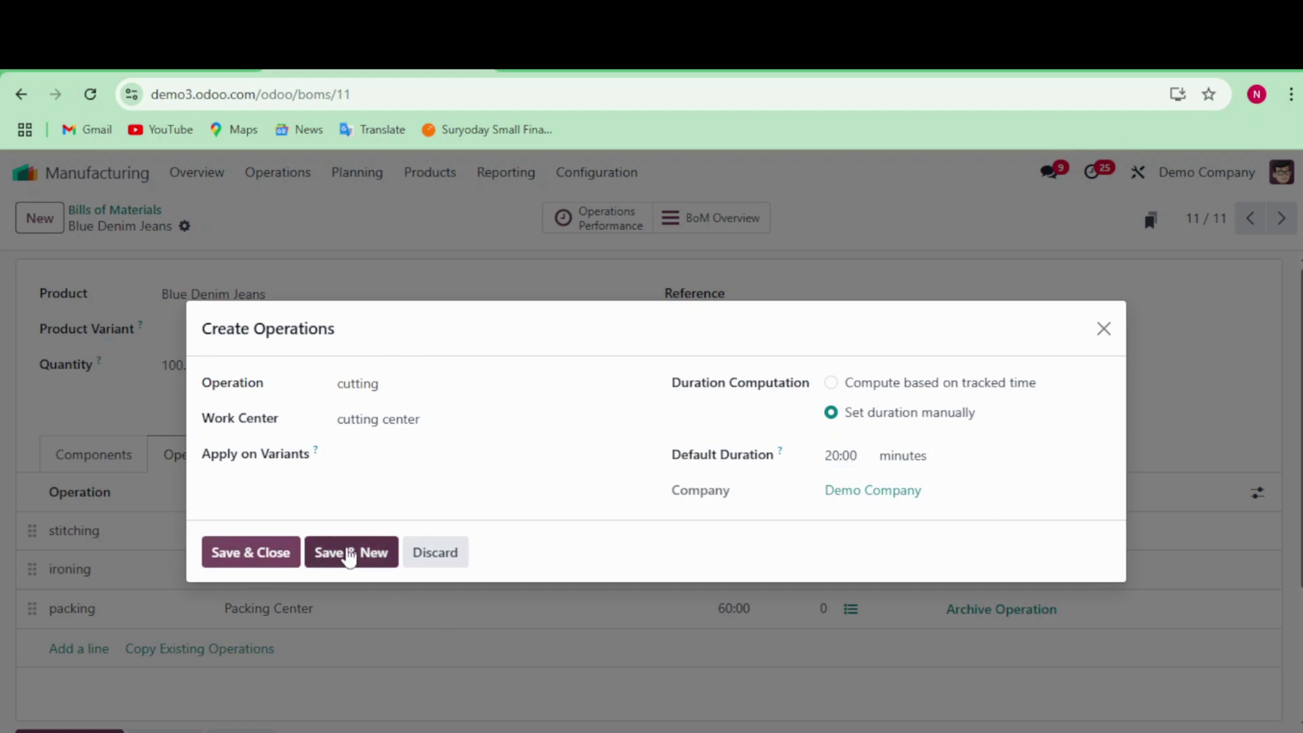
left_click(282, 565)
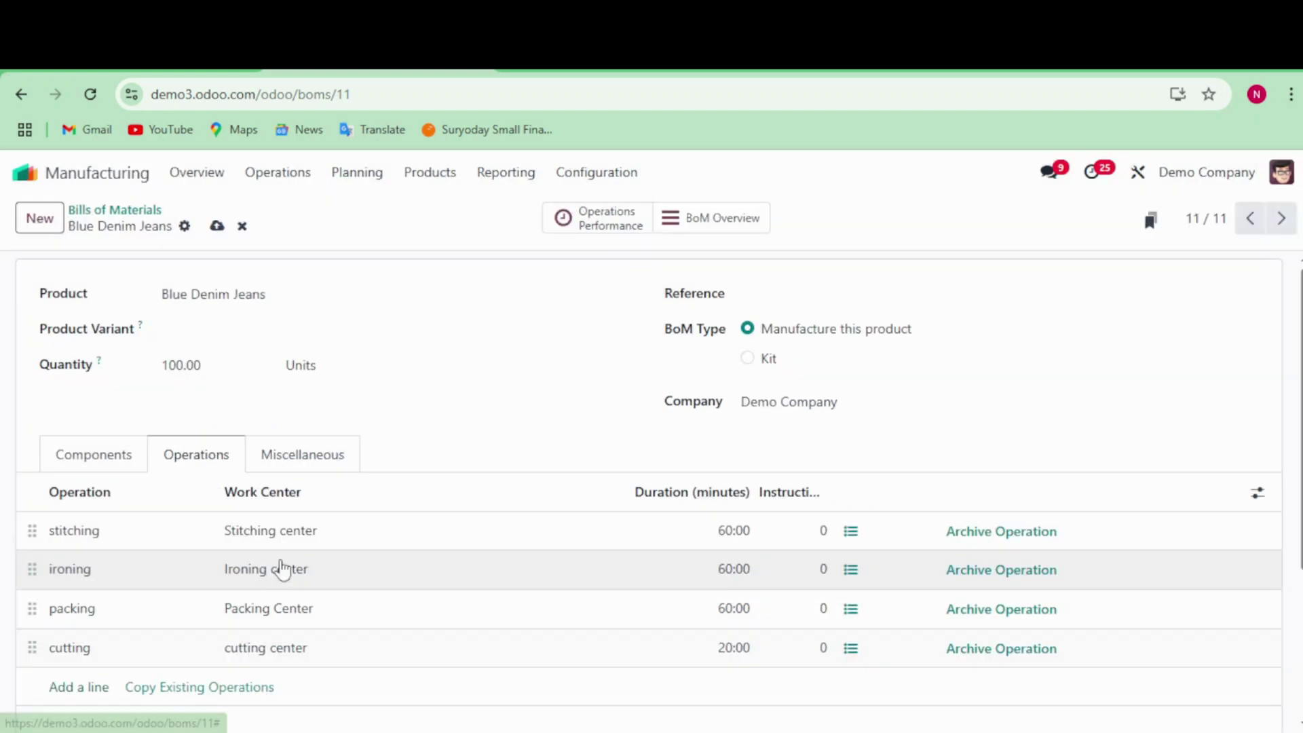
Move cutting above stitching, ironing and packing, then save the bill of materials.
left_click_drag(32, 647, 29, 538)
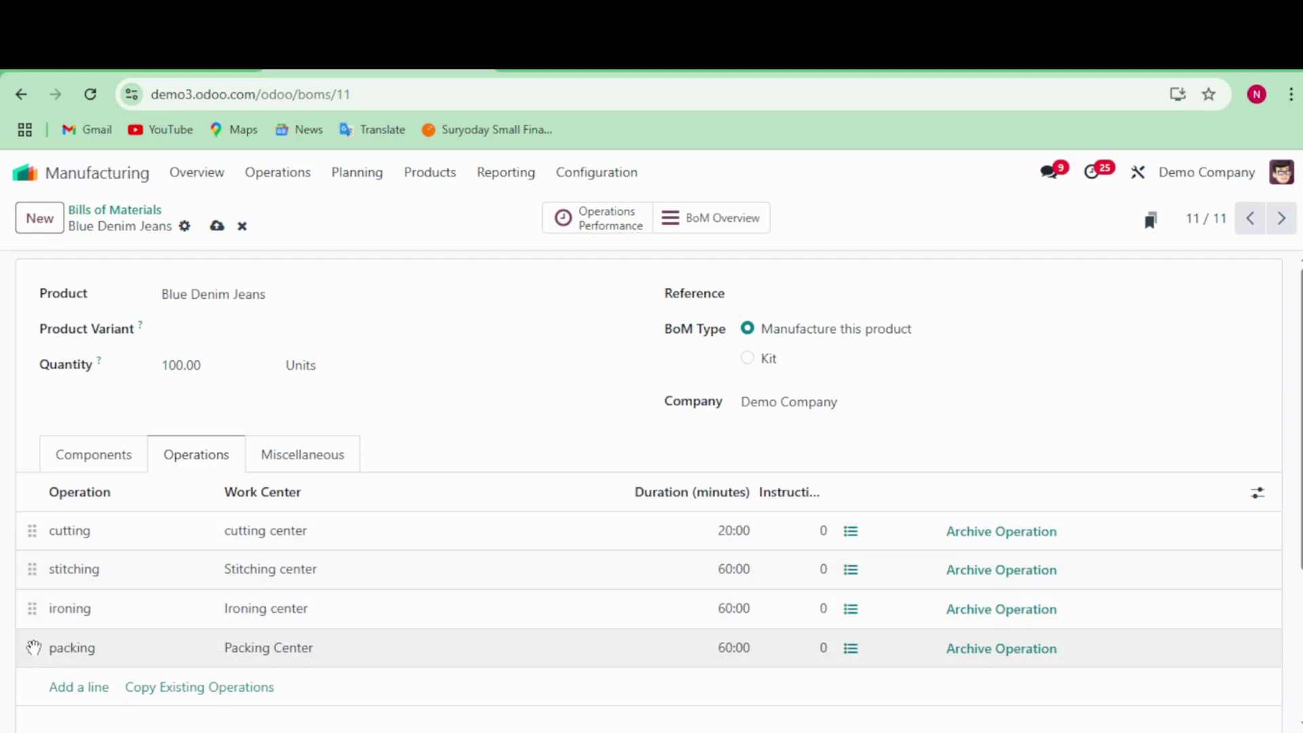
left_click_drag(30, 611, 29, 568)
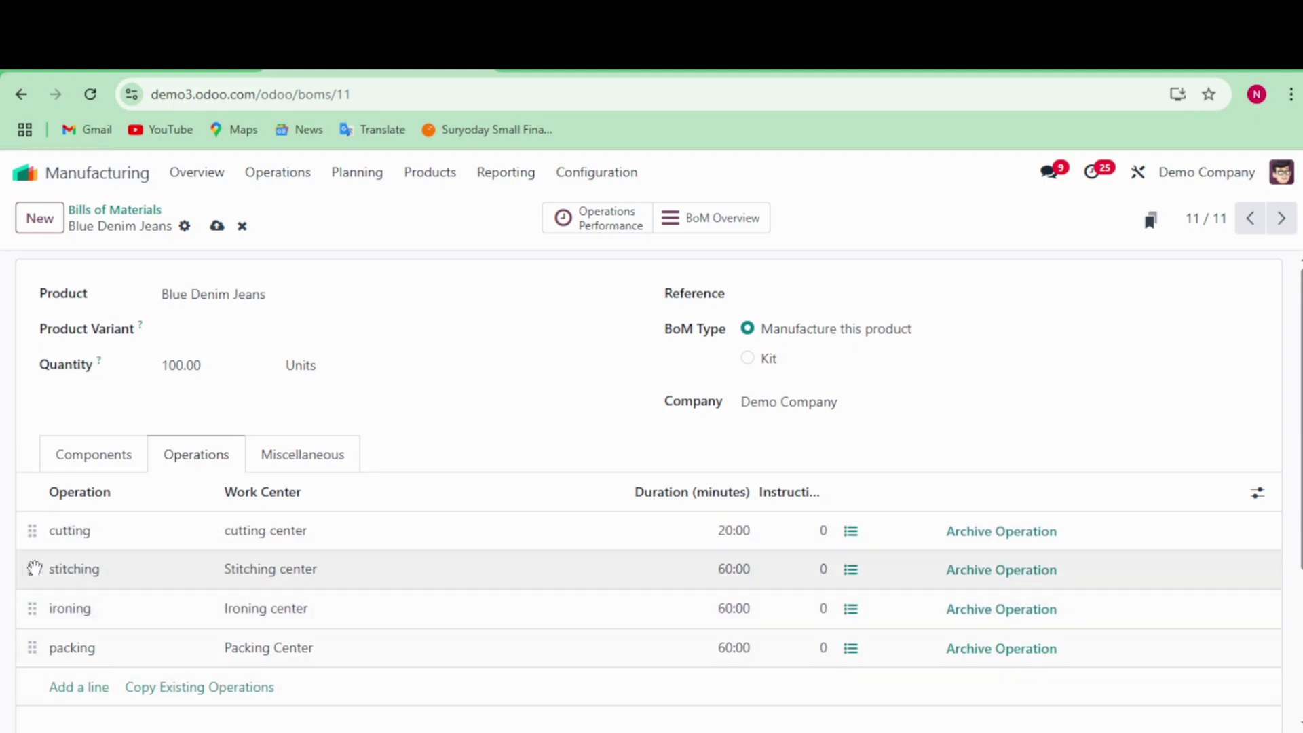
left_click(303, 472)
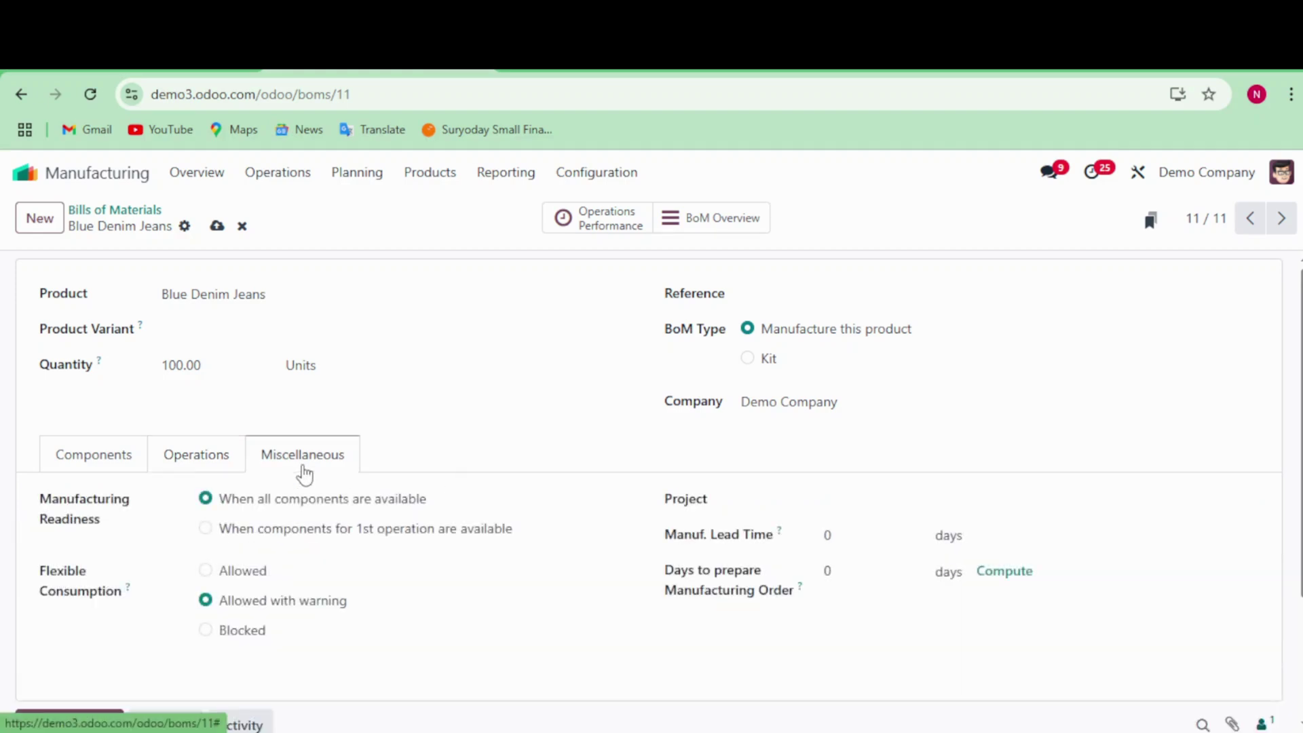
left_click(199, 464)
left_click(102, 468)
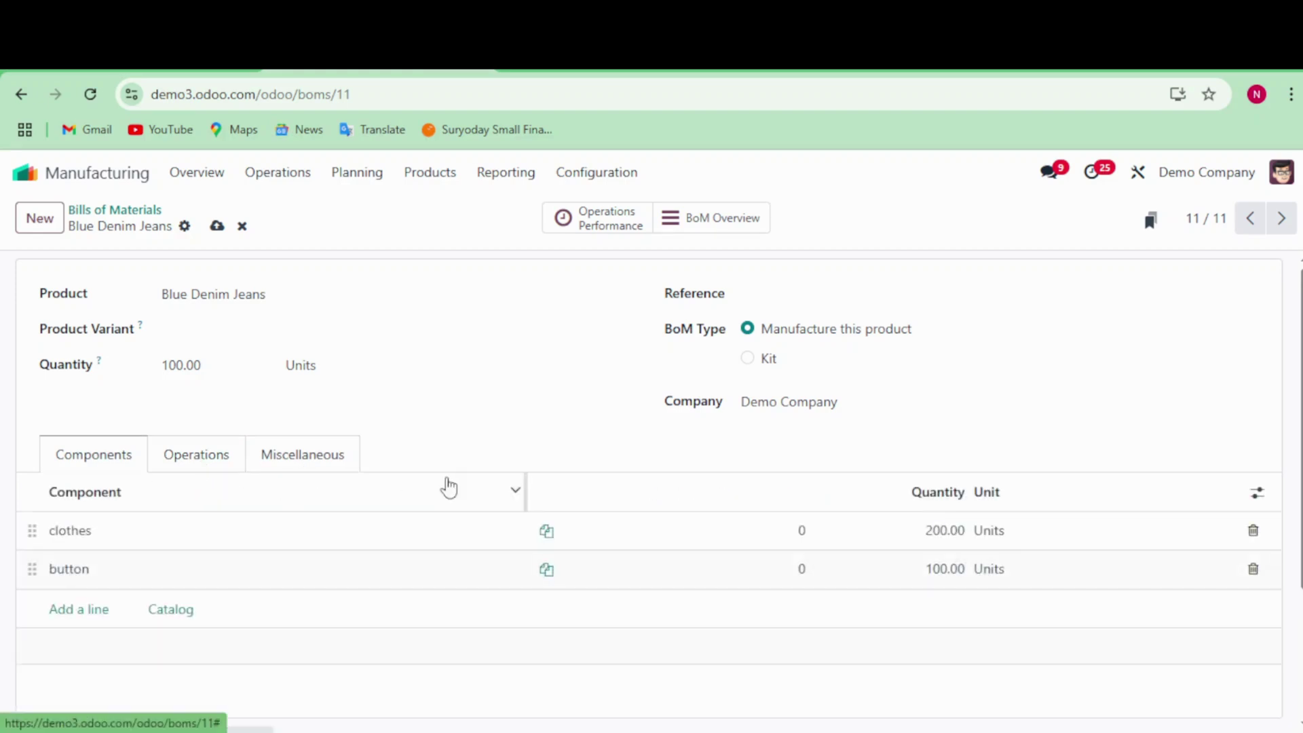
left_click(217, 225)
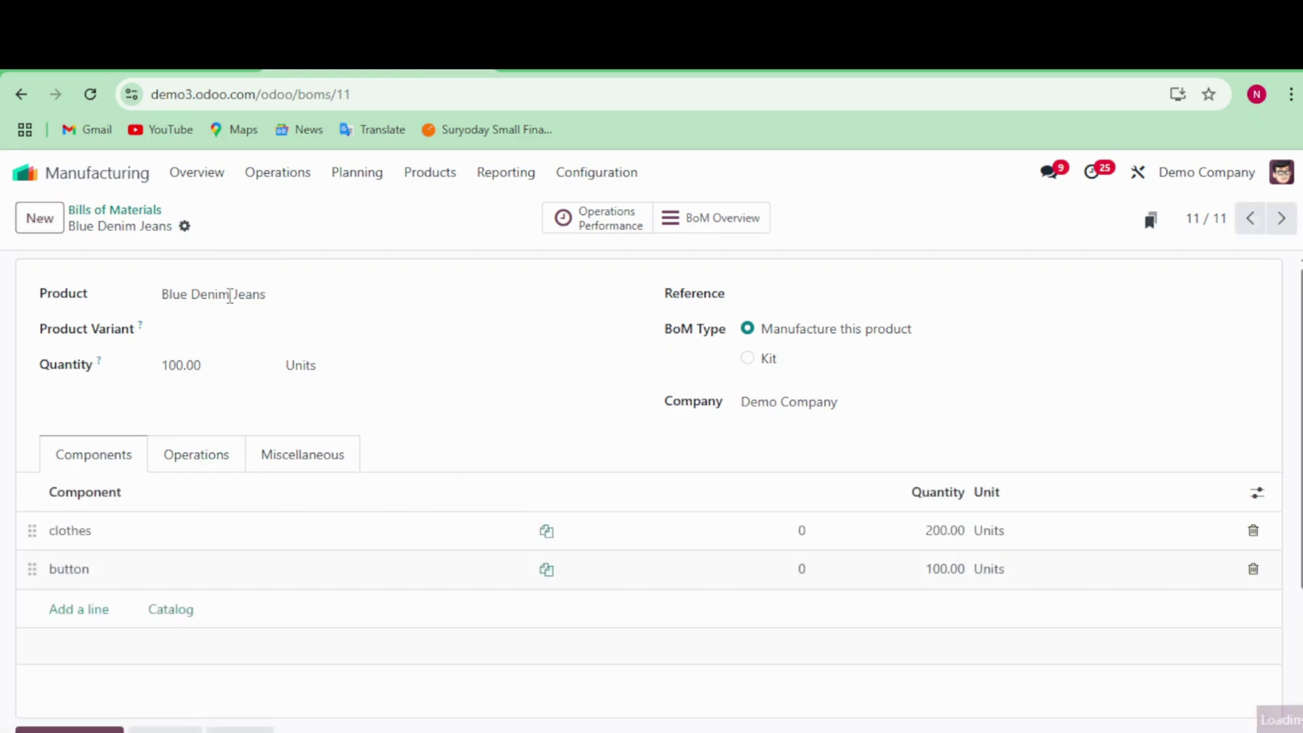
Go to the Manufacturing Orders list and start a new manufacturing order.
left_click(114, 211)
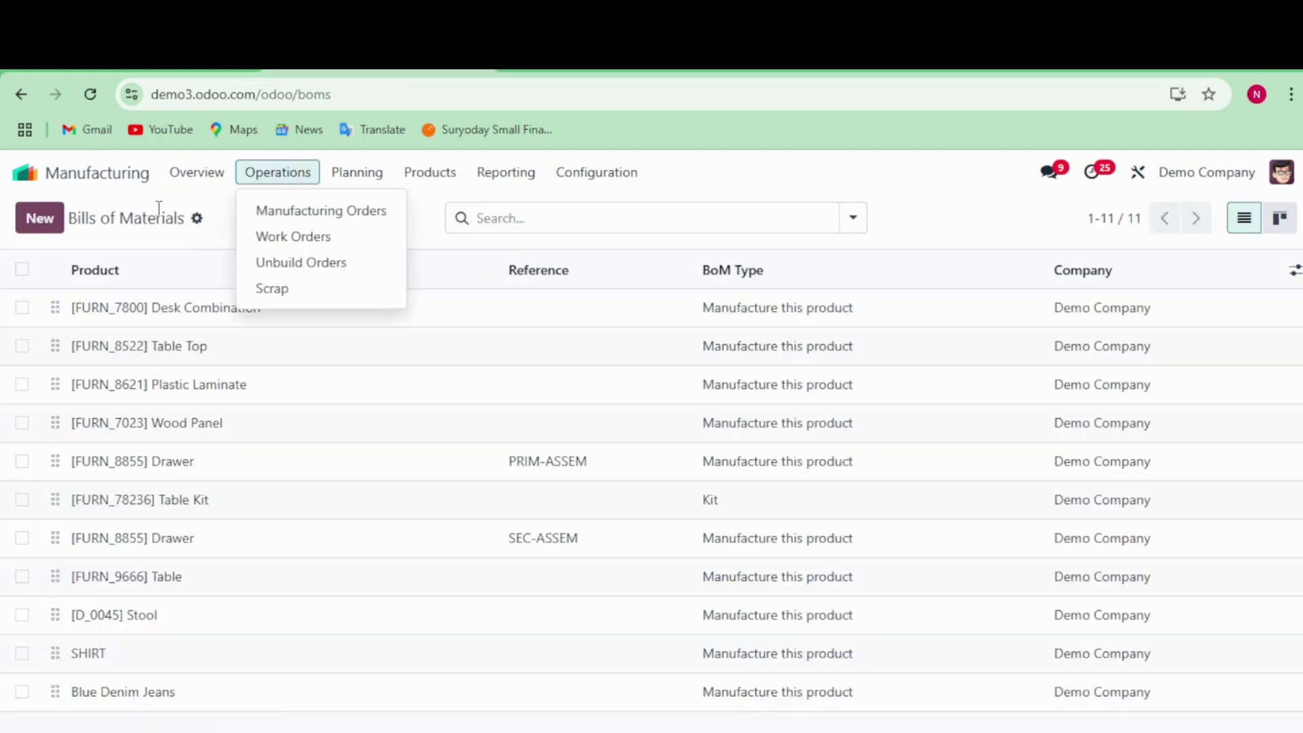
left_click(202, 178)
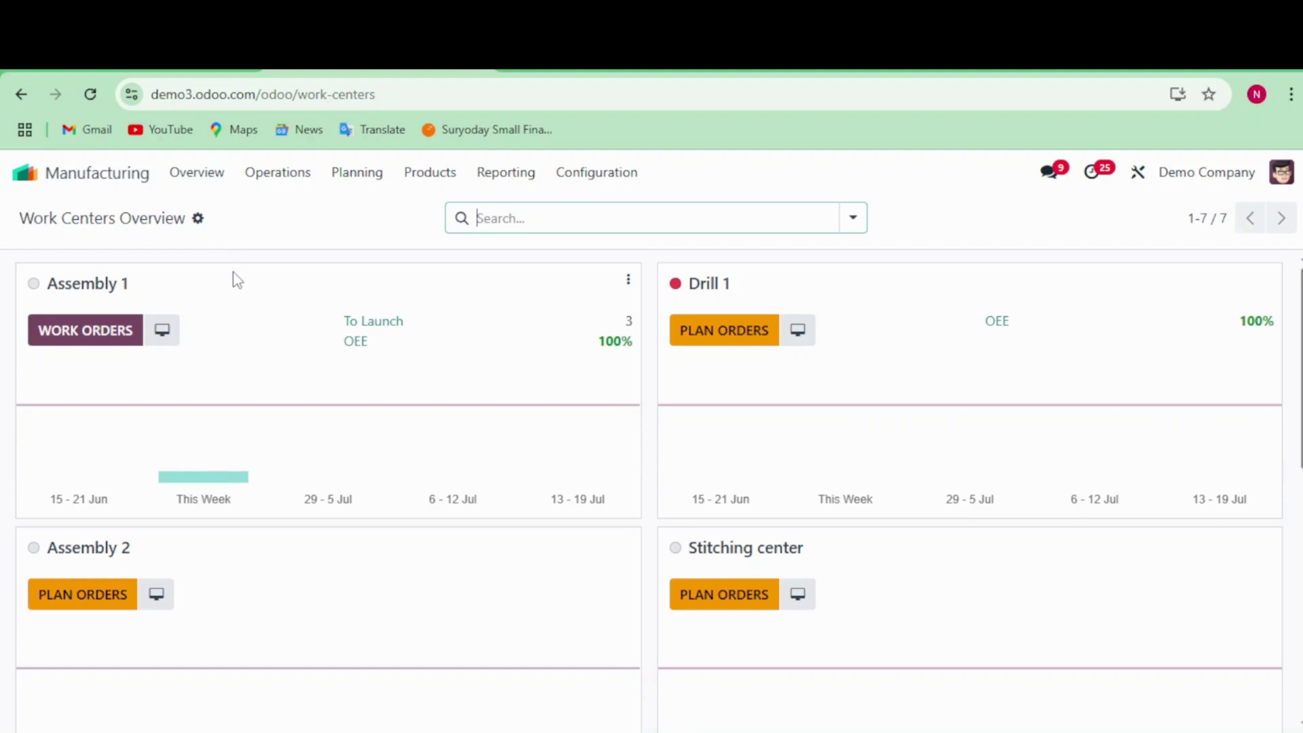
left_click(272, 172)
left_click(305, 218)
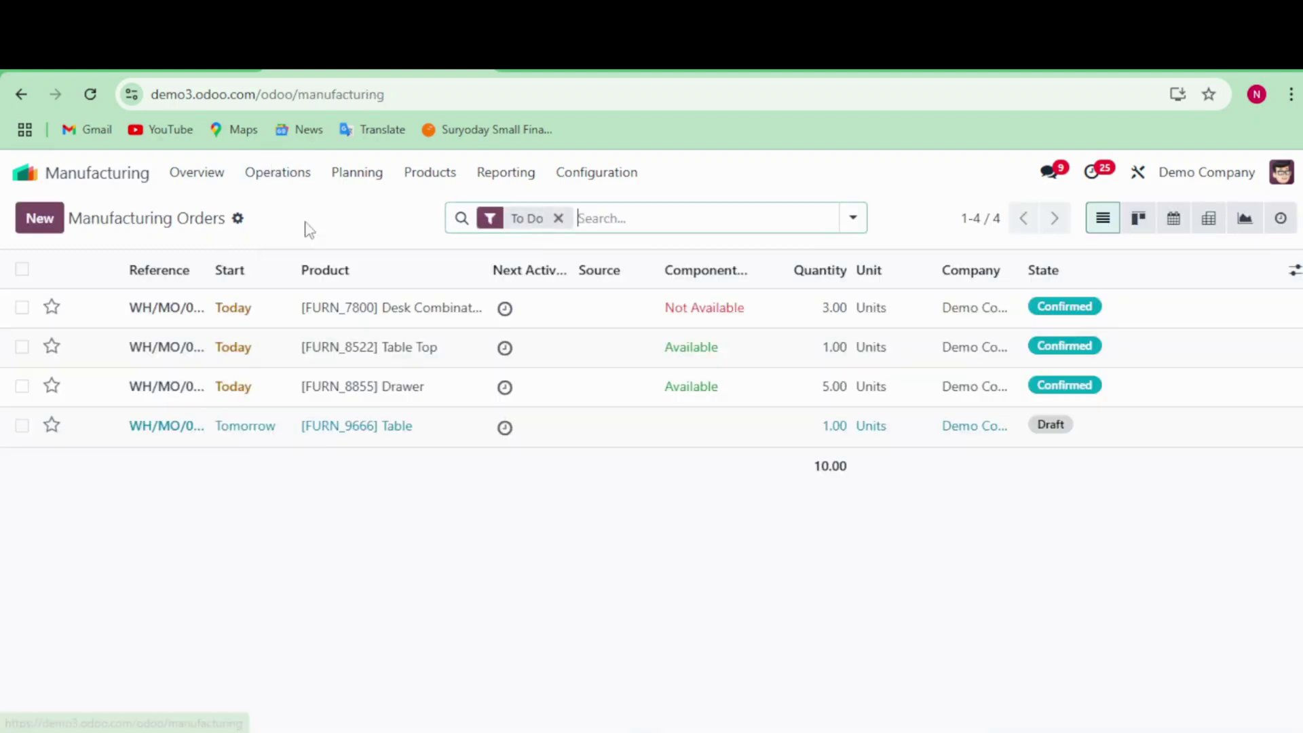
left_click(36, 228)
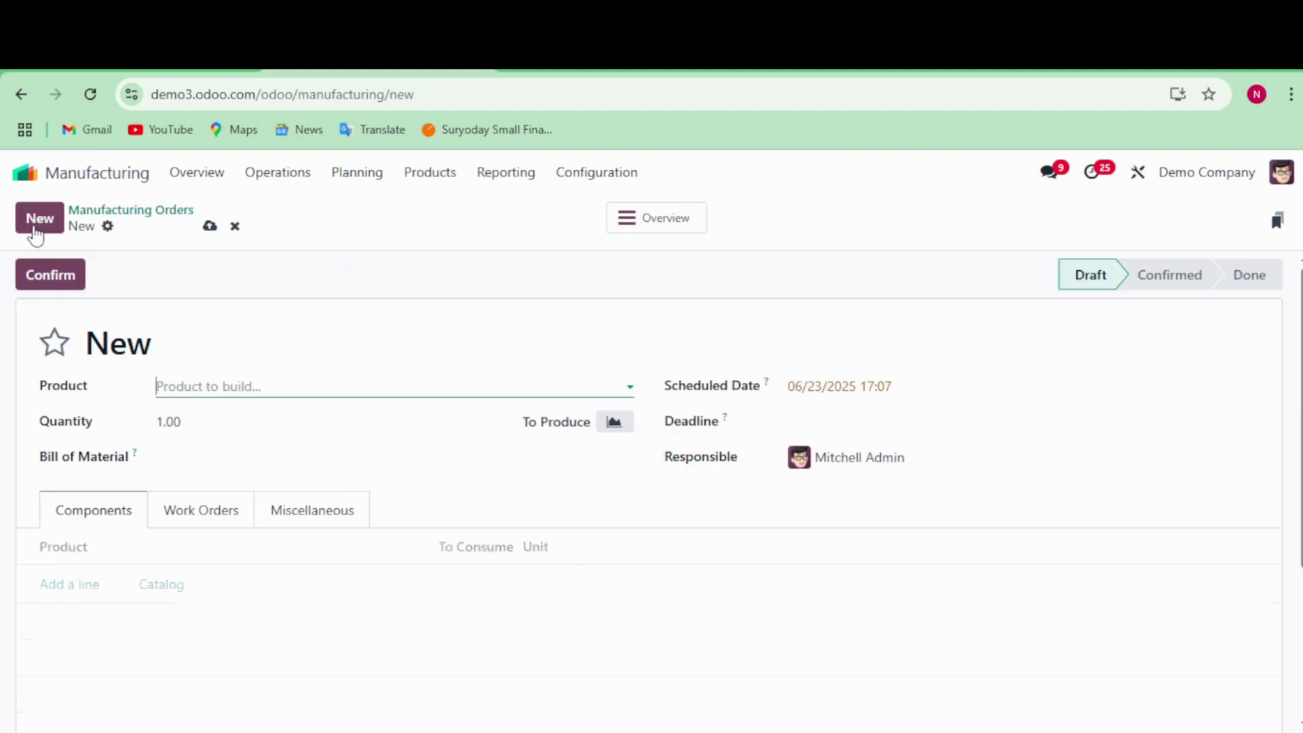
Select Blue Denim Jeans as the product, loading 200 clothes and 100 buttons as components.
left_click(355, 382)
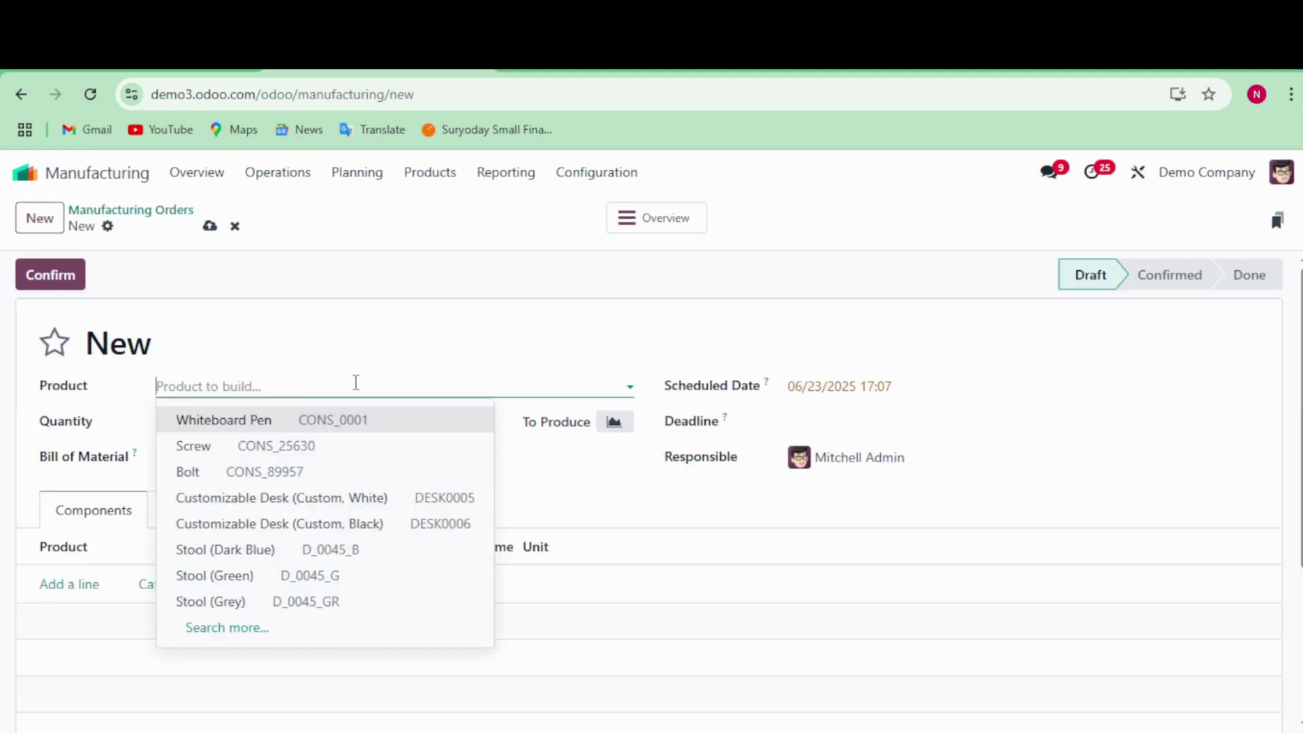
type("blue")
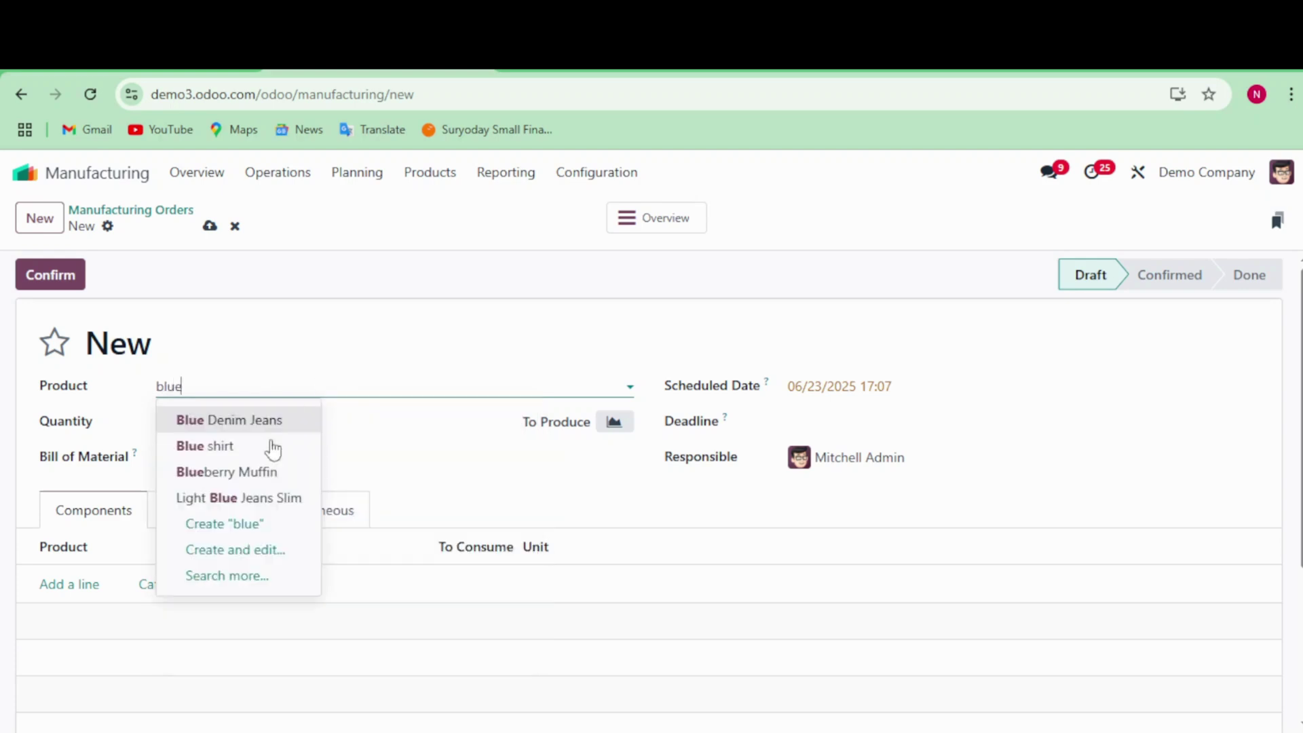
left_click(267, 420)
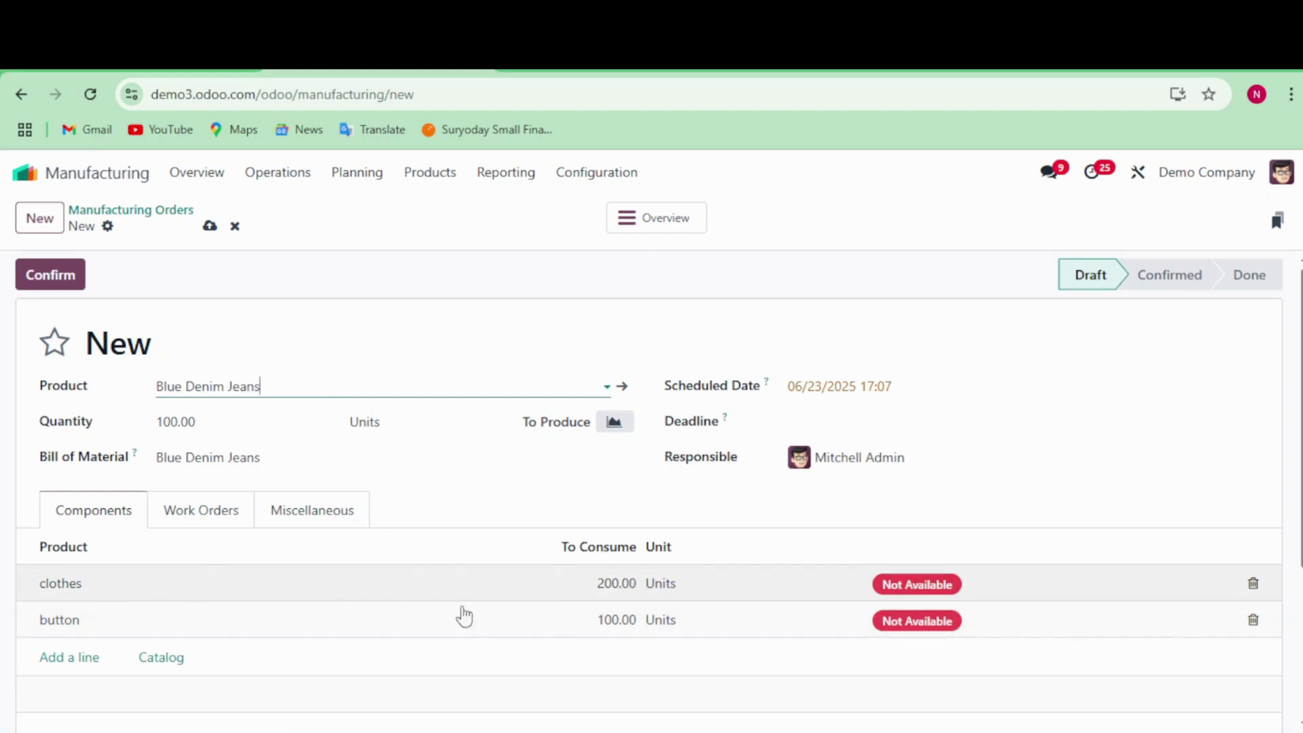
left_click(546, 588)
left_click(269, 579)
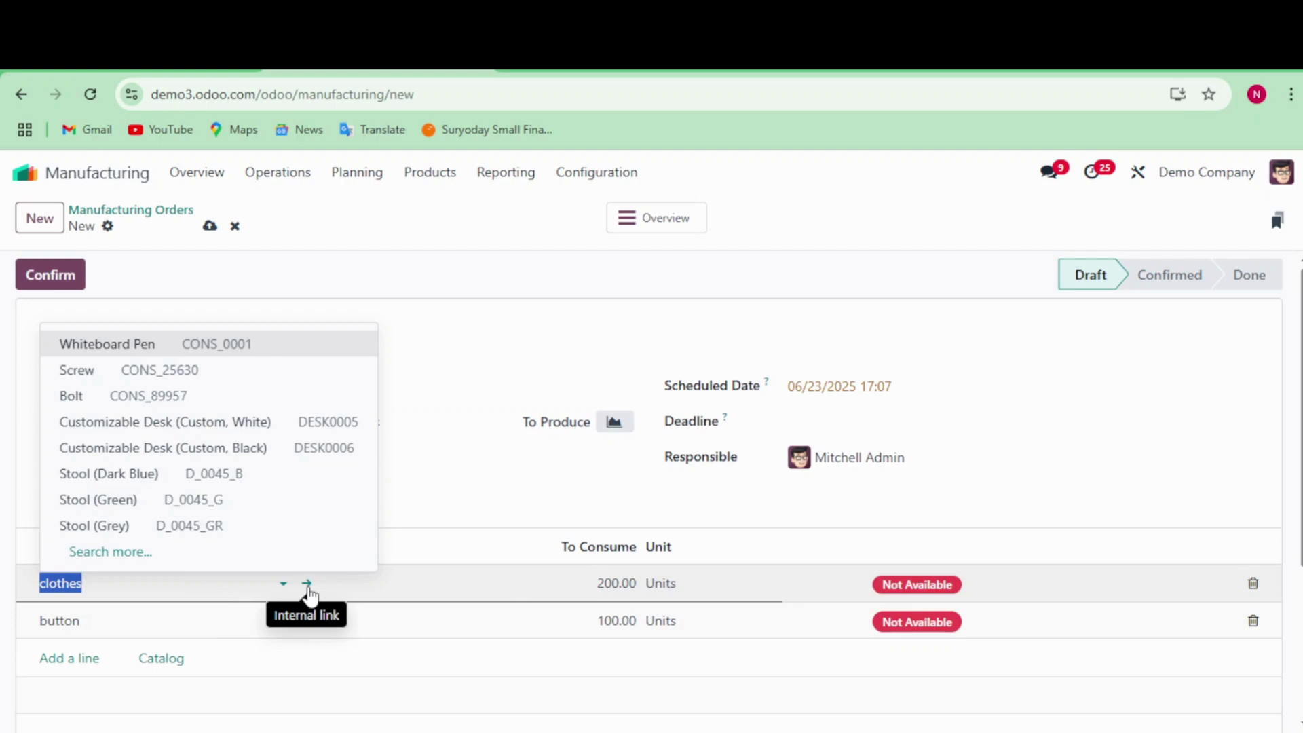
Set the clothes component's quantity on hand to 300 and return to the order.
left_click(307, 587)
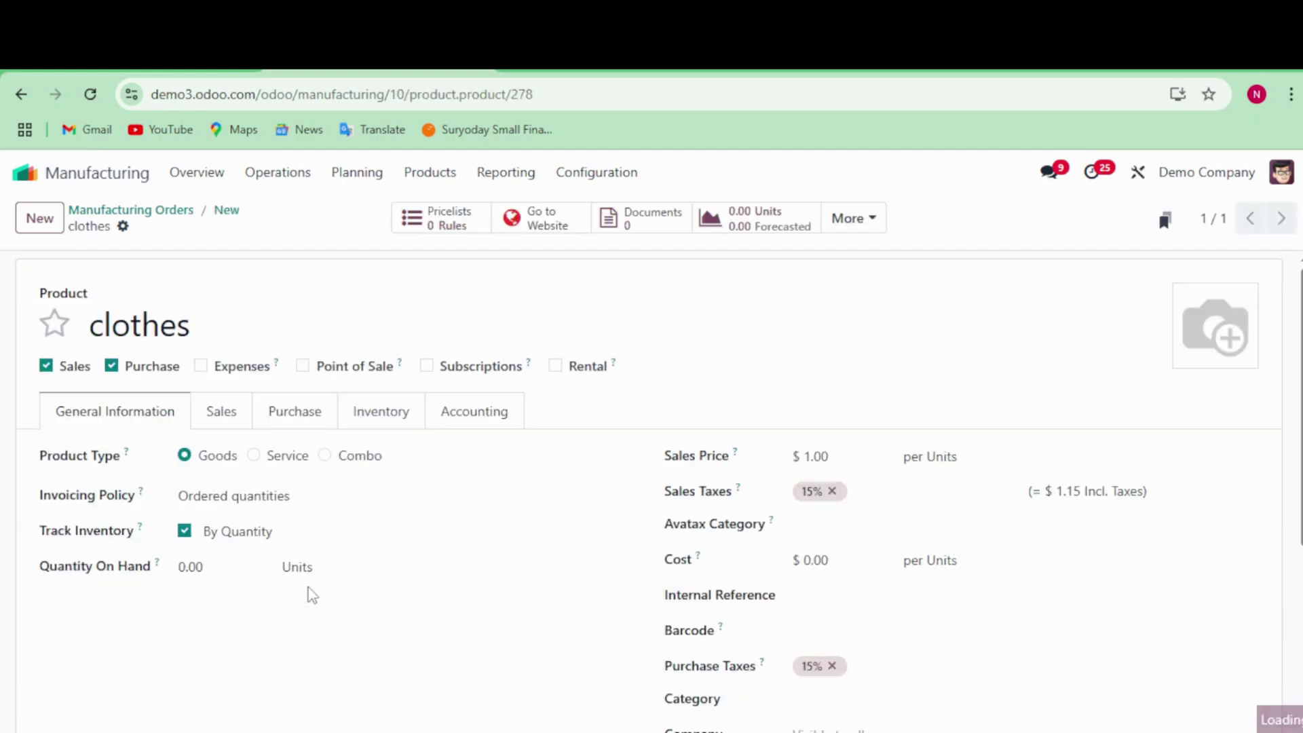
left_click(224, 569)
type("3")
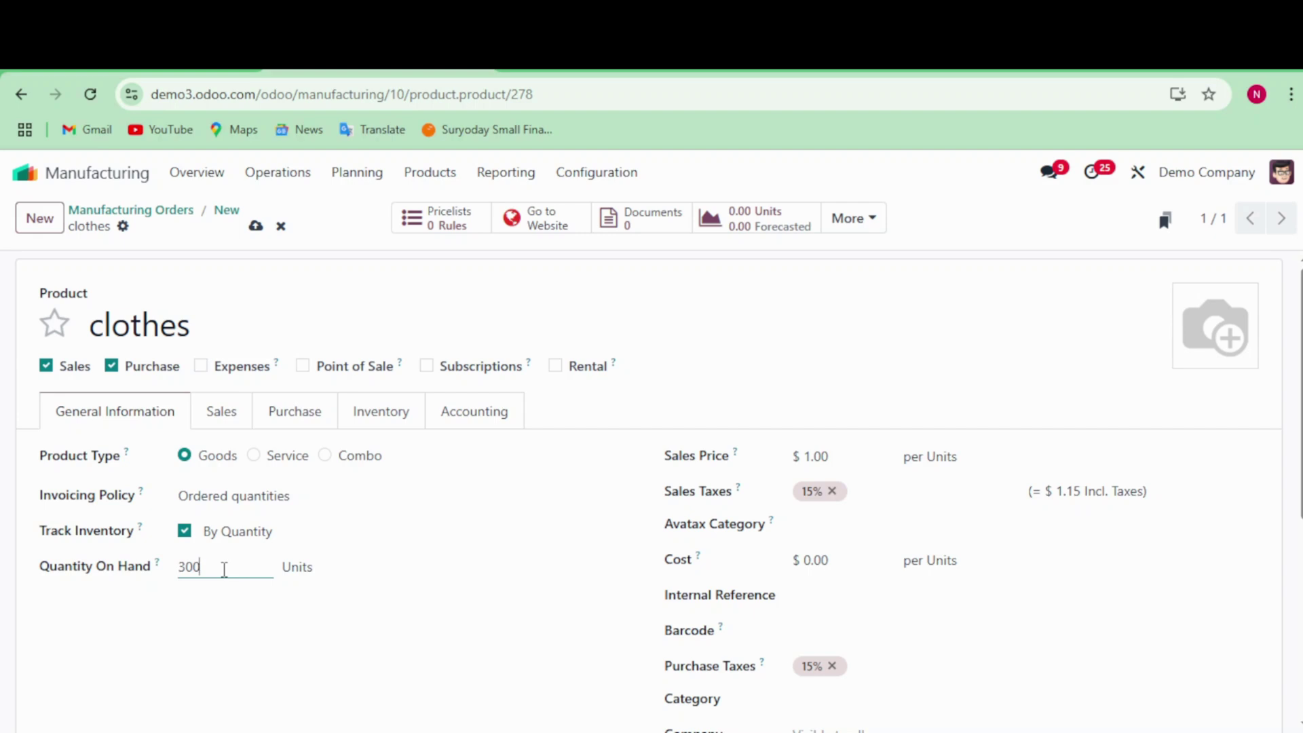
left_click(202, 650)
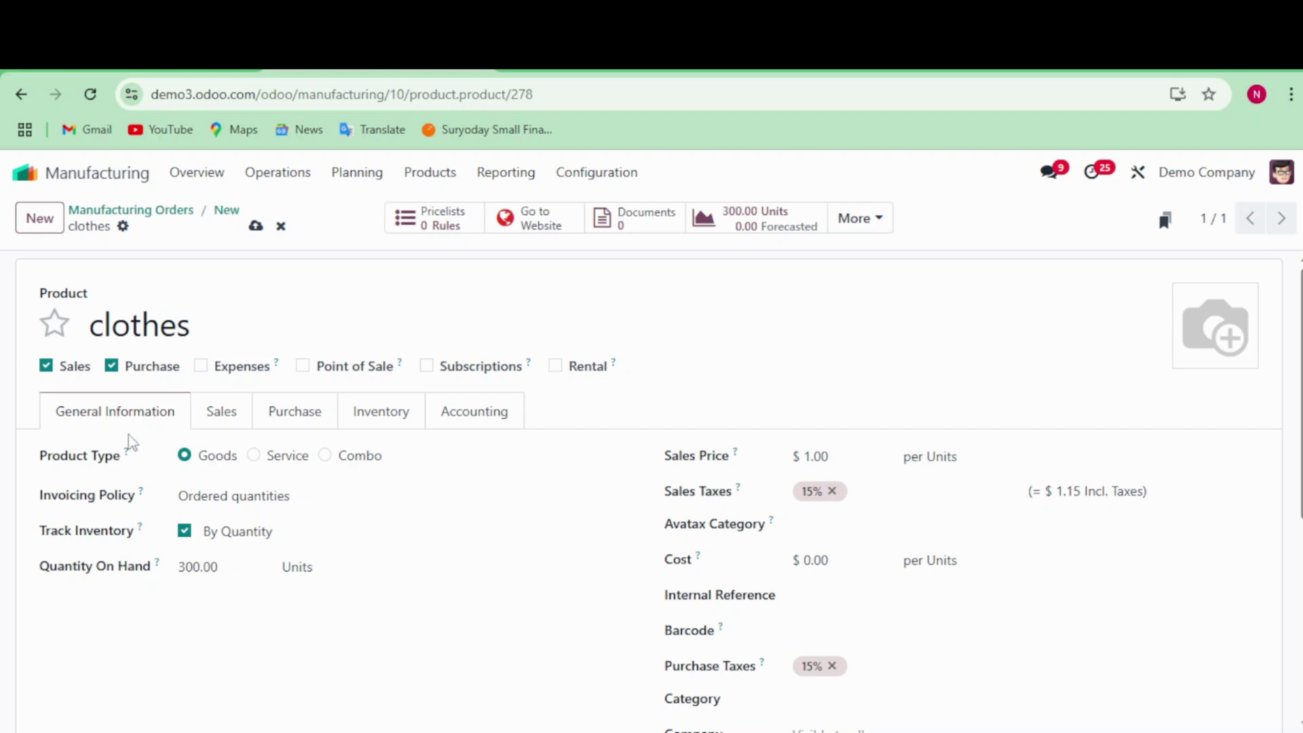
left_click(256, 226)
left_click(228, 216)
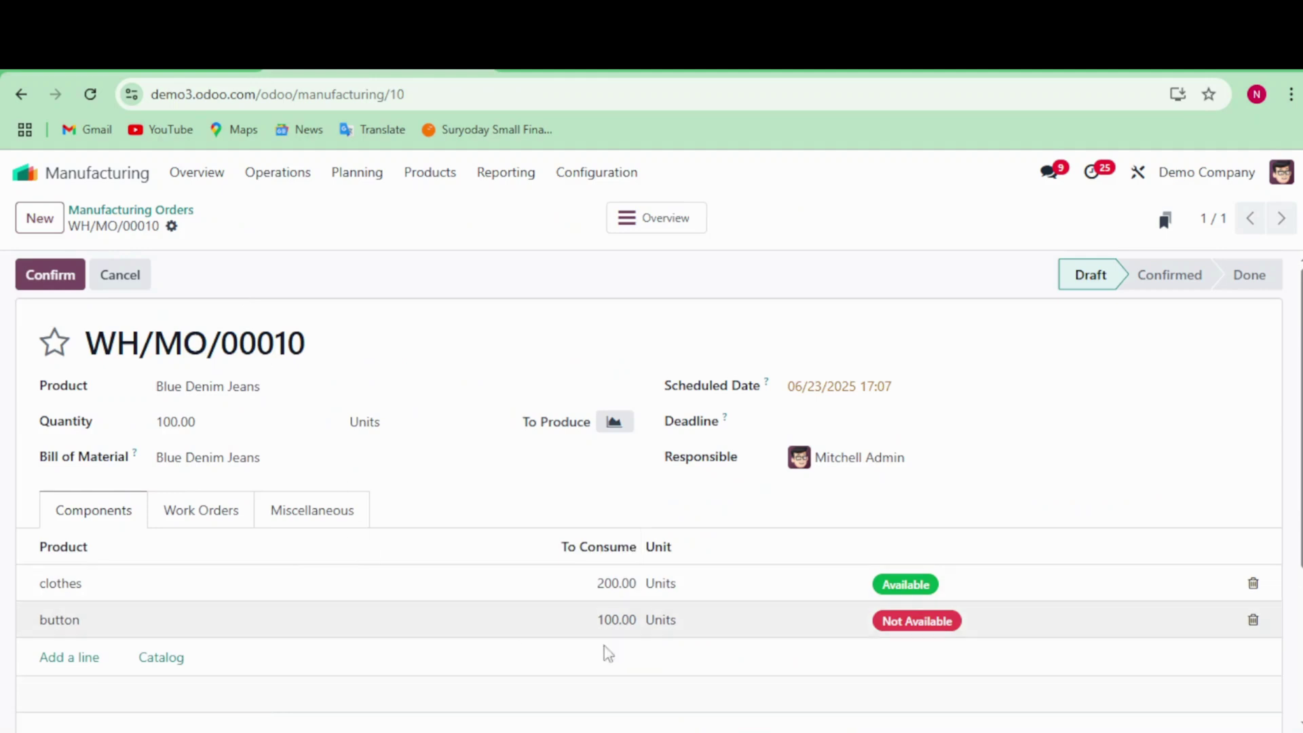
Set the button component's quantity on hand to 100 and return to WH/MO/00010.
left_click(88, 628)
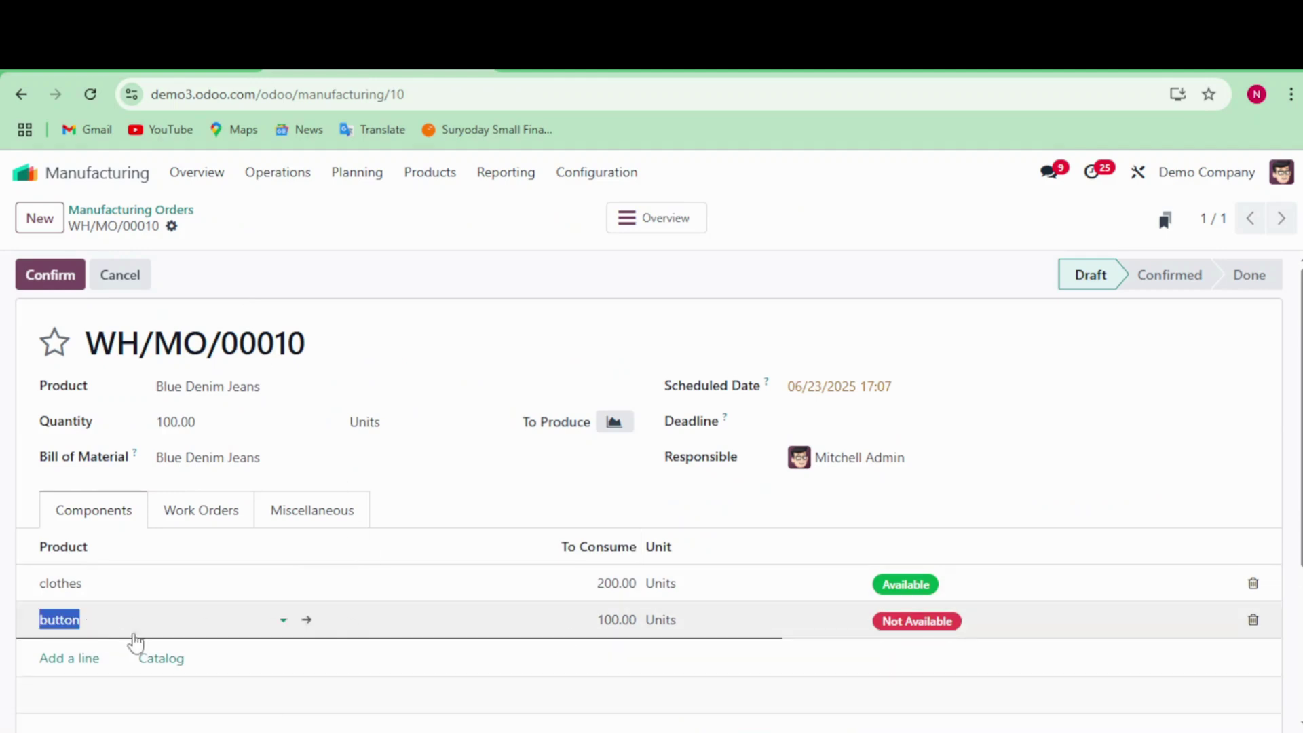
left_click(308, 622)
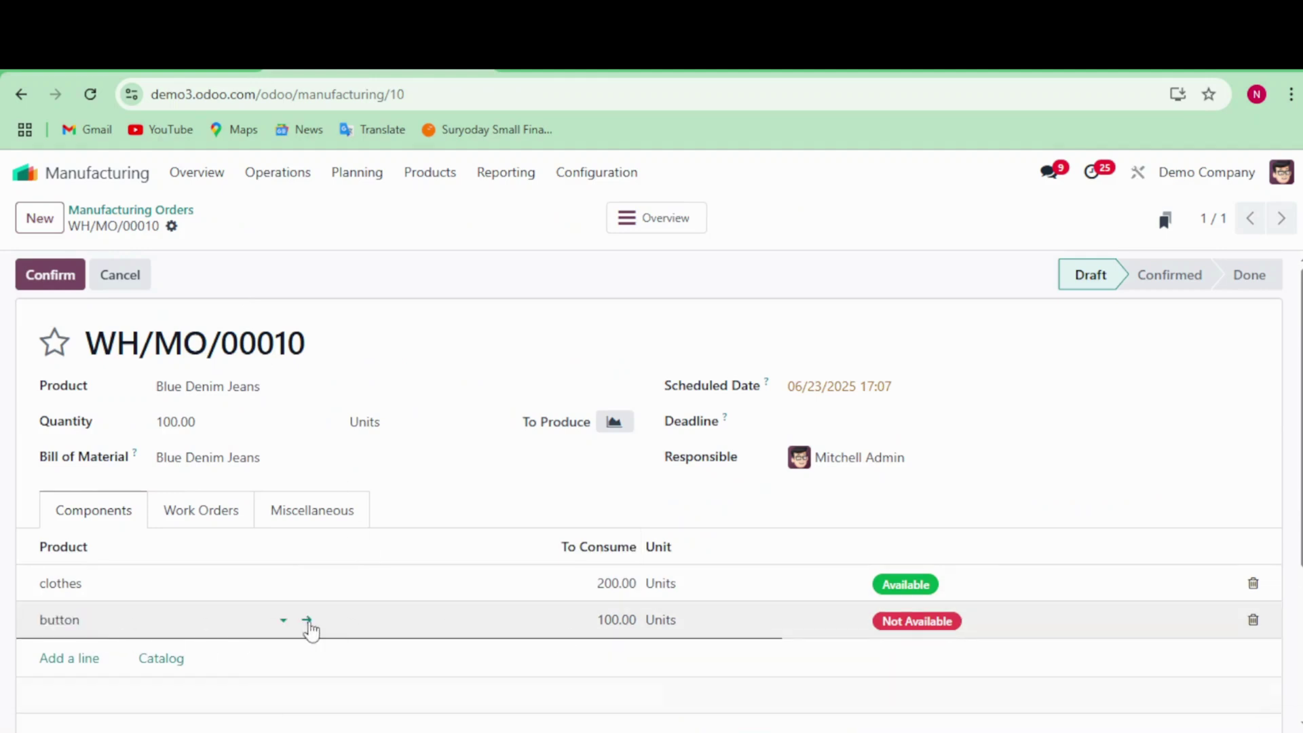
left_click(228, 567)
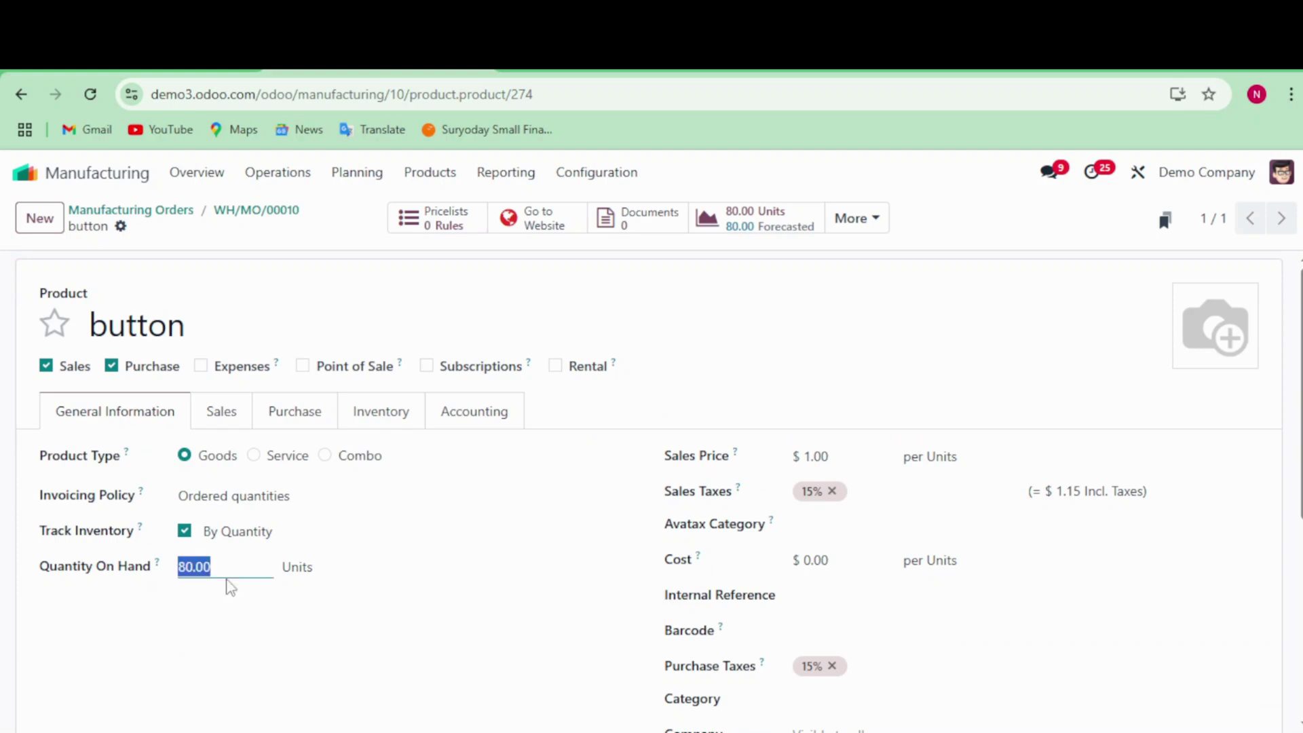
type("100")
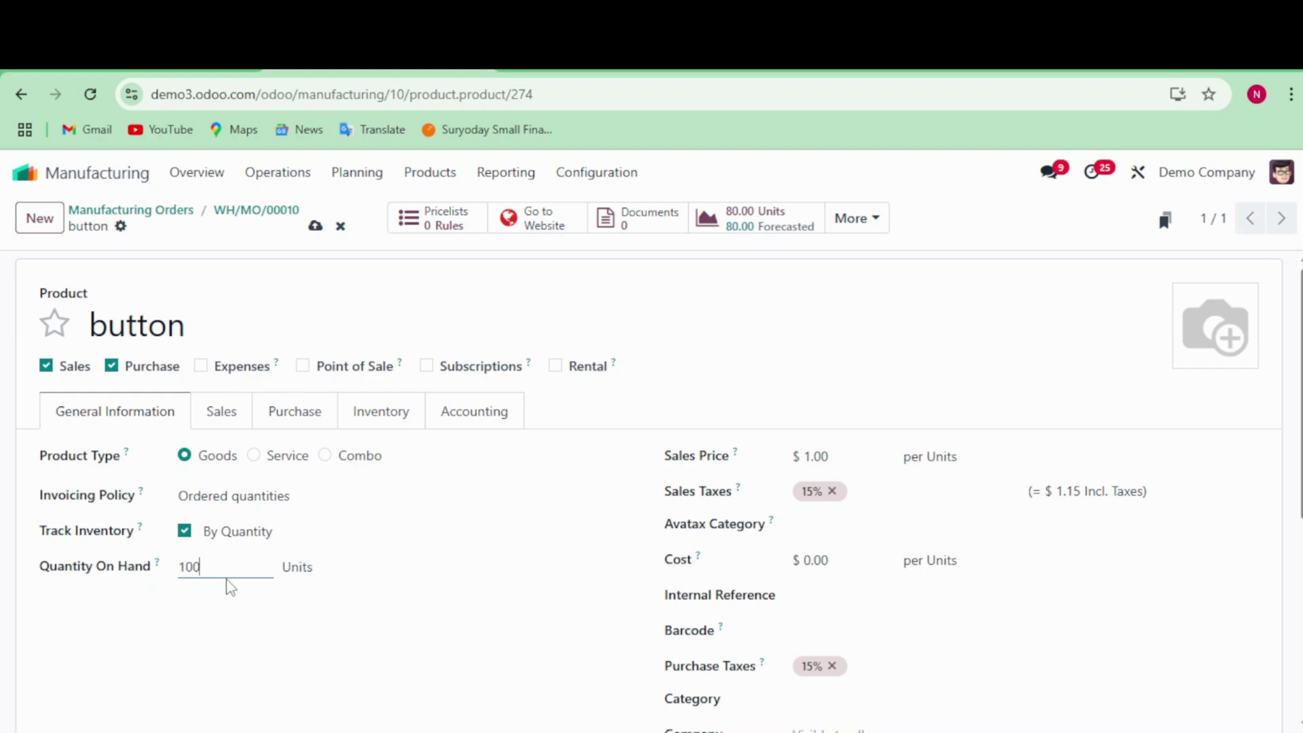
left_click(259, 652)
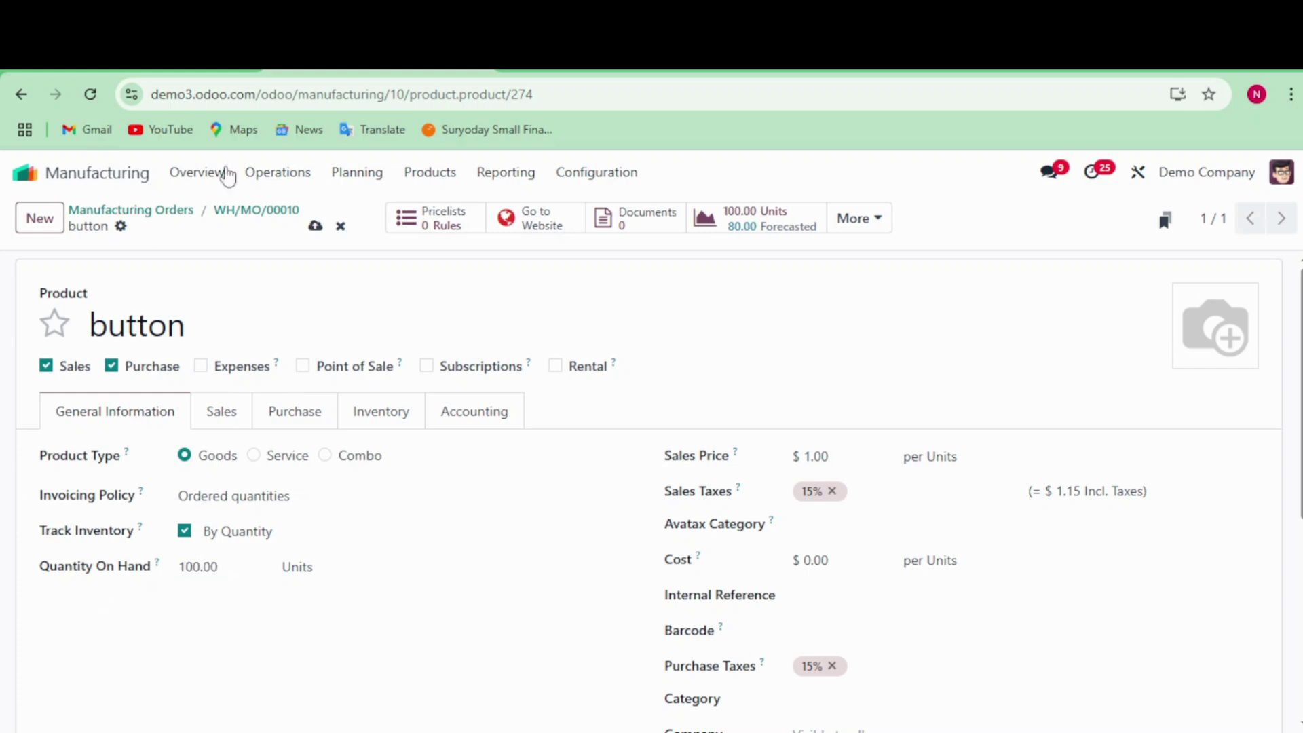
left_click(315, 226)
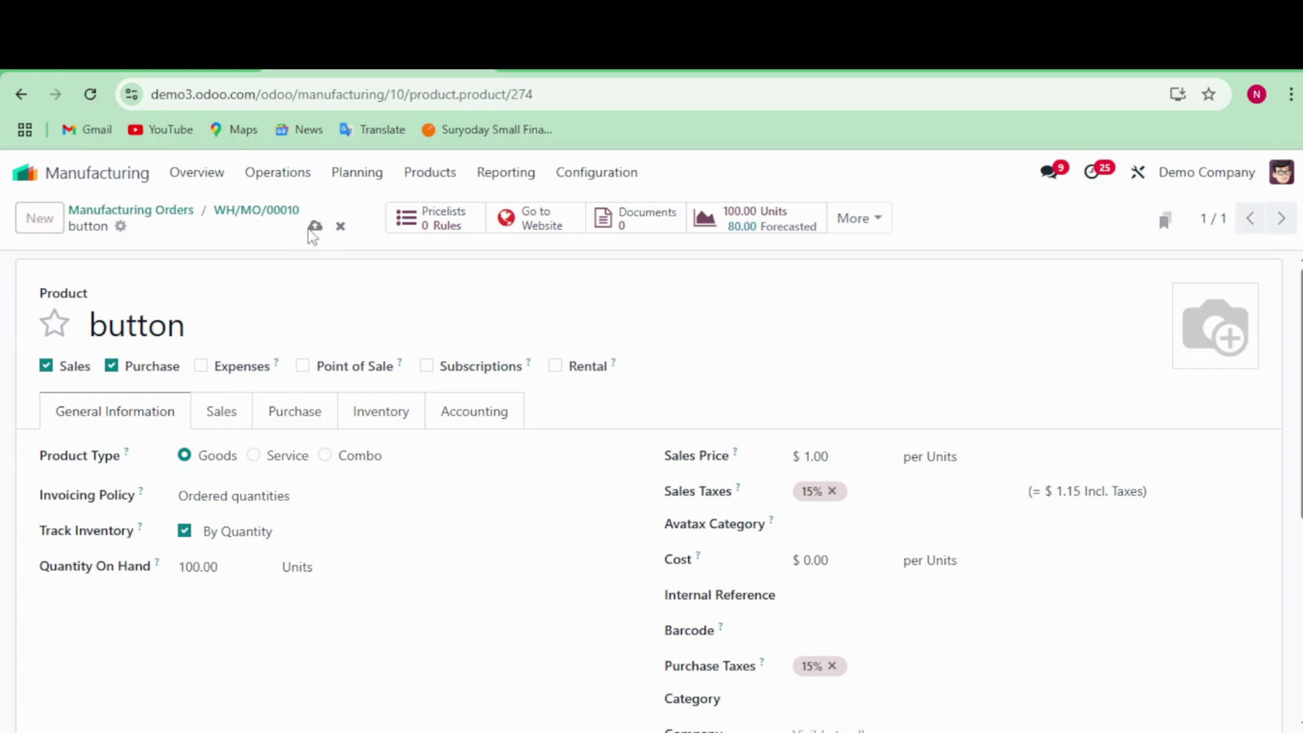
left_click(259, 213)
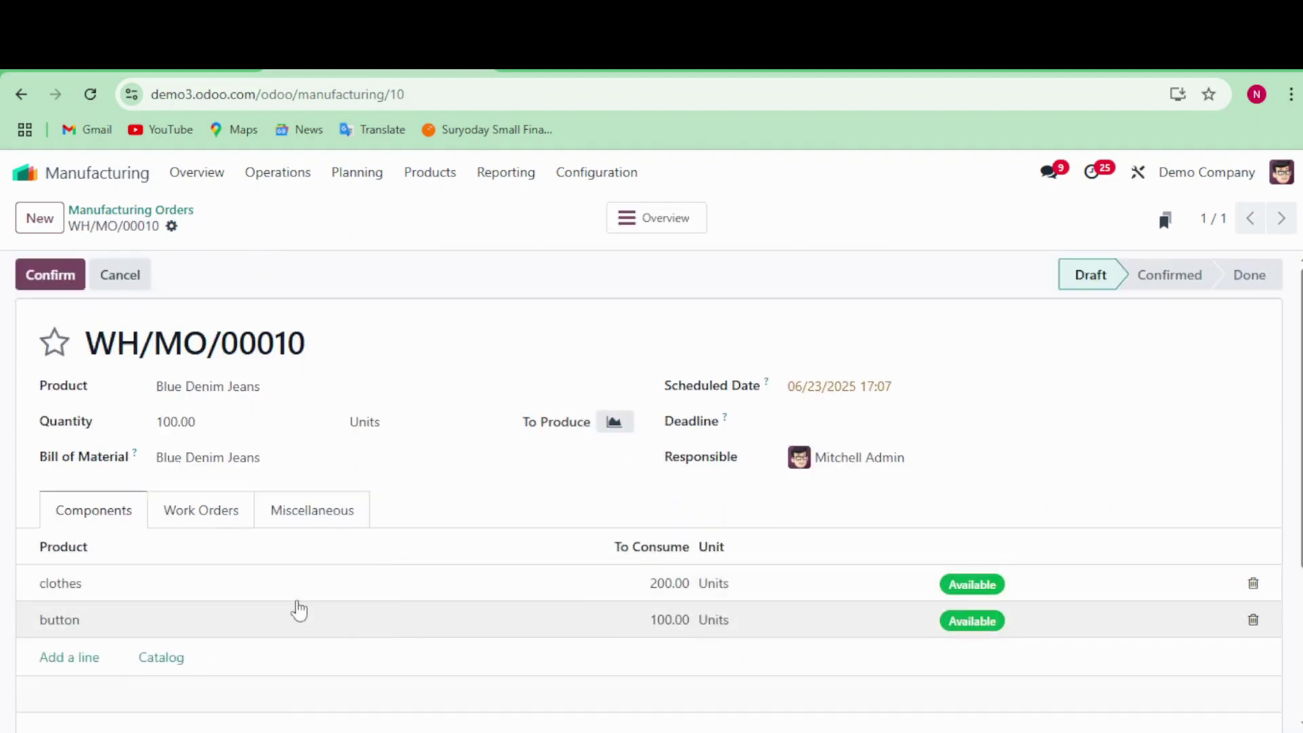
Review the order's work orders, miscellaneous and components tabs, then confirm it.
left_click(198, 525)
scroll(730, 608, "down", 2)
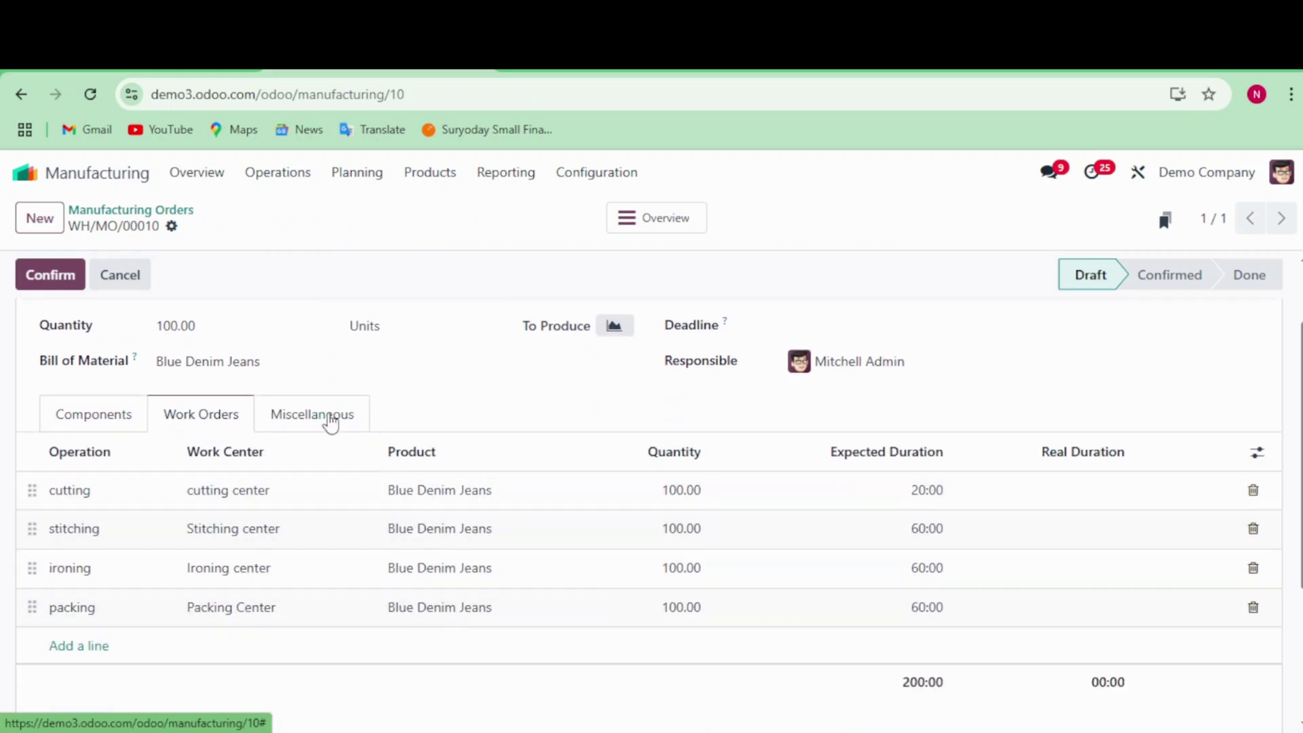
left_click(329, 419)
left_click(78, 426)
scroll(120, 518, "up", 2)
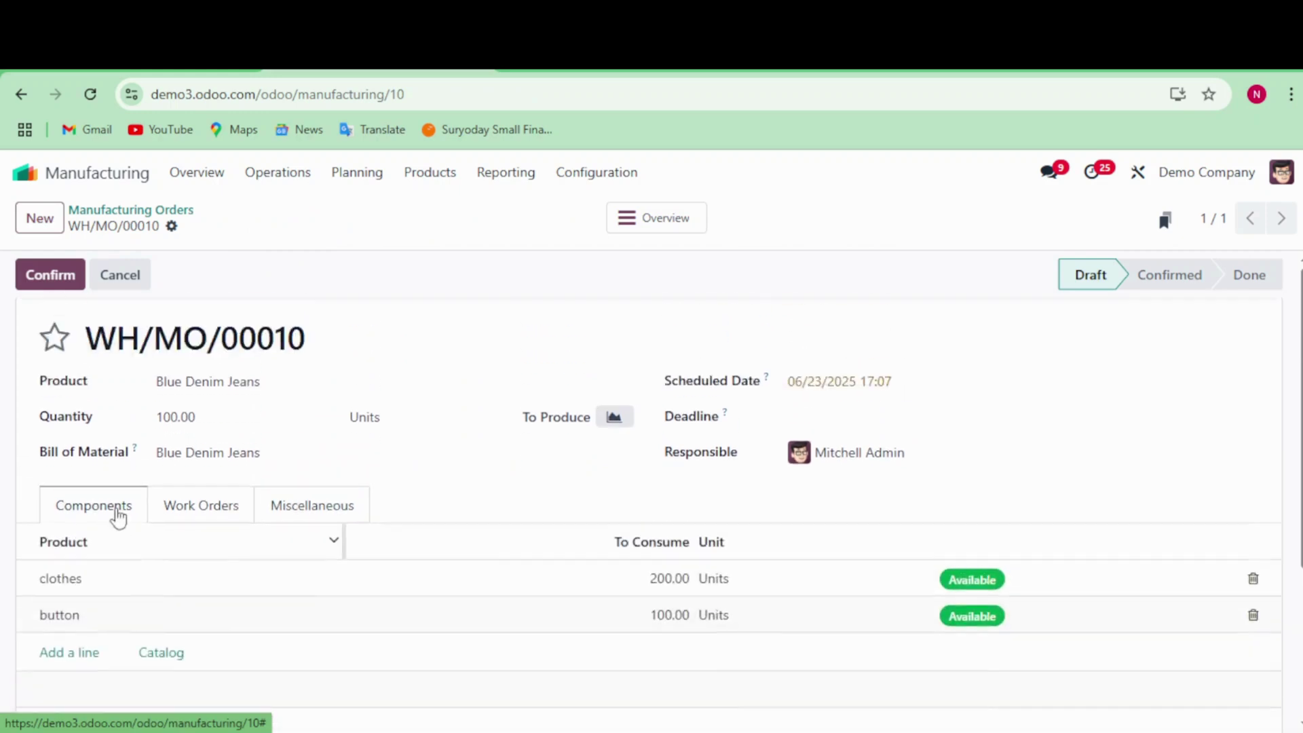
left_click(64, 282)
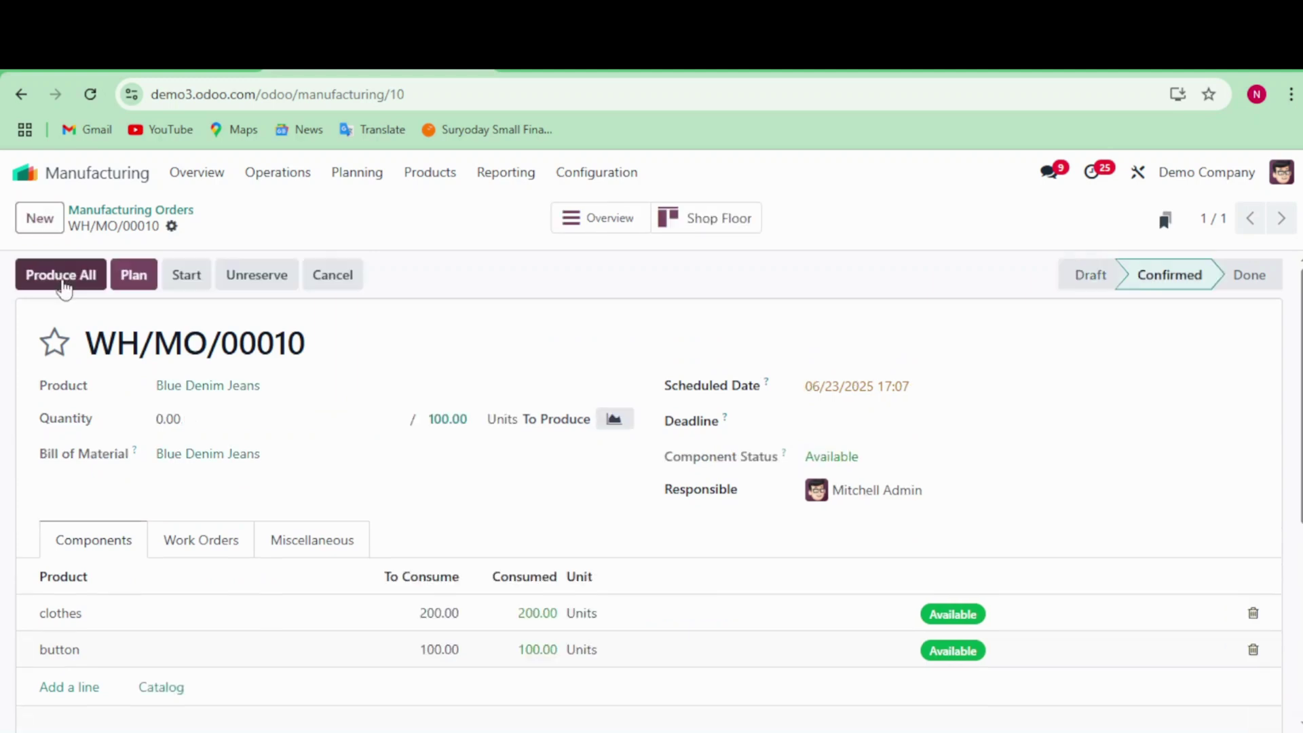
Start the order so it is In Progress, with cutting To Do and others Blocked.
scroll(360, 572, "down", 3)
scroll(363, 573, "up", 3)
left_click(187, 275)
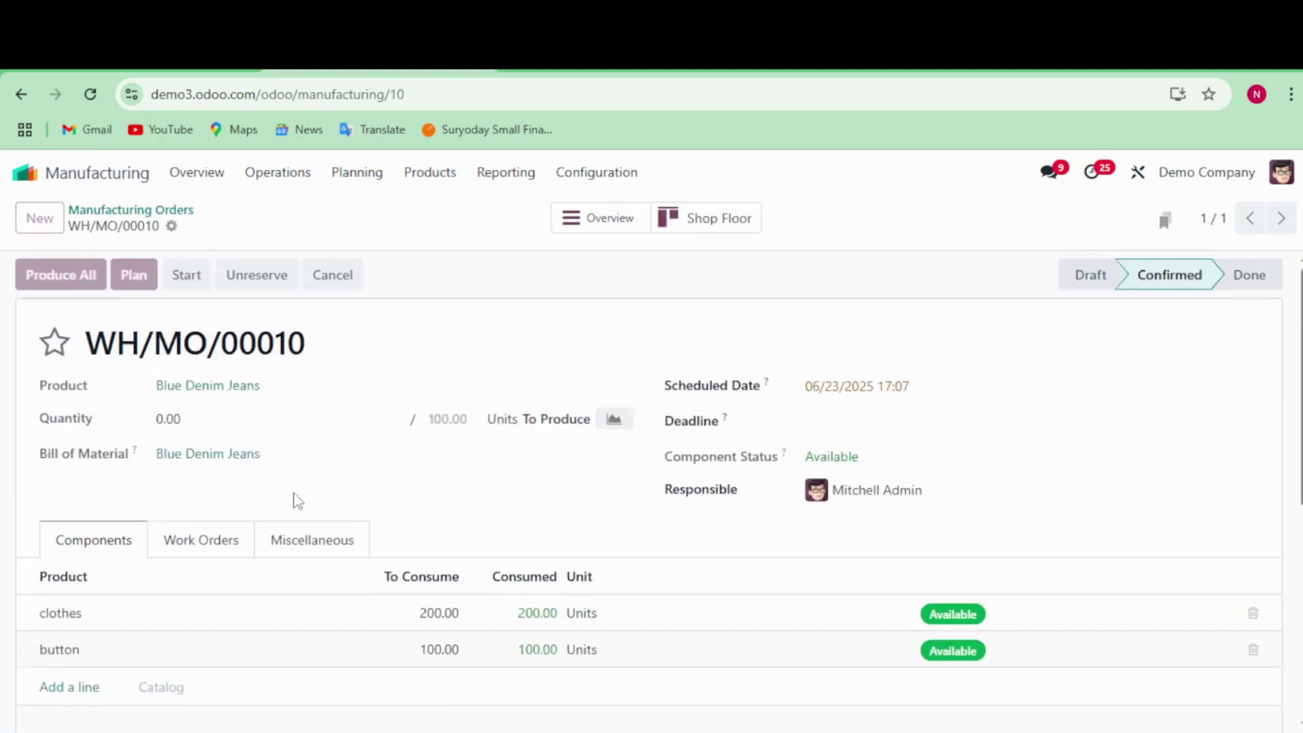
scroll(297, 505, "down", 2)
scroll(302, 543, "down", 1)
scroll(475, 610, "up", 2)
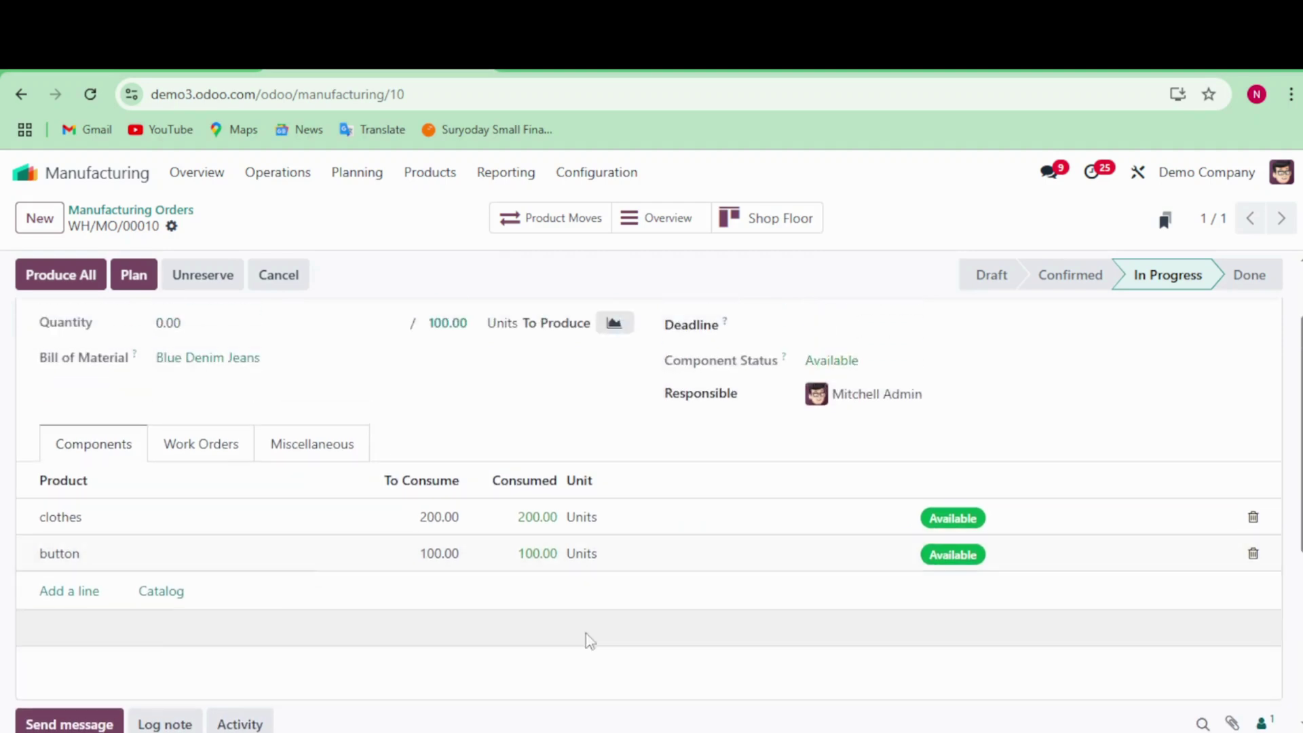
left_click(200, 458)
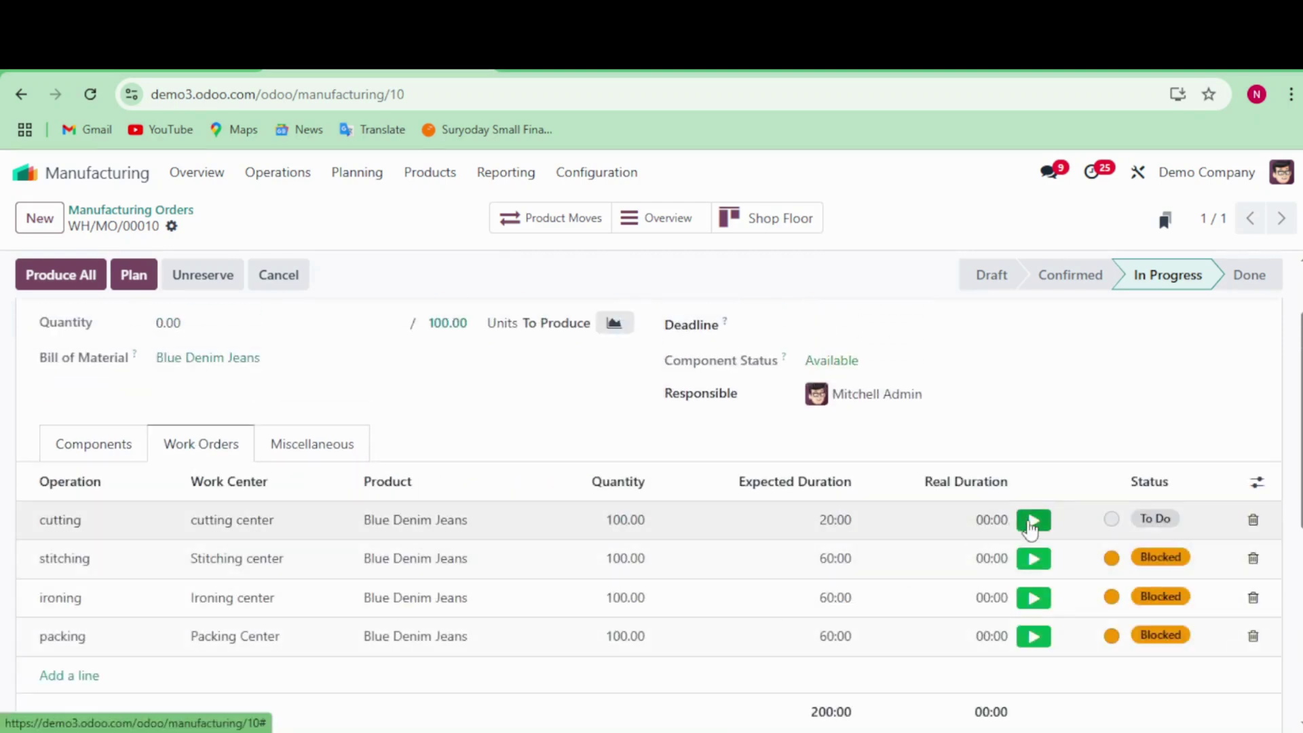
Start and finish the cutting and stitching work orders.
left_click(1033, 520)
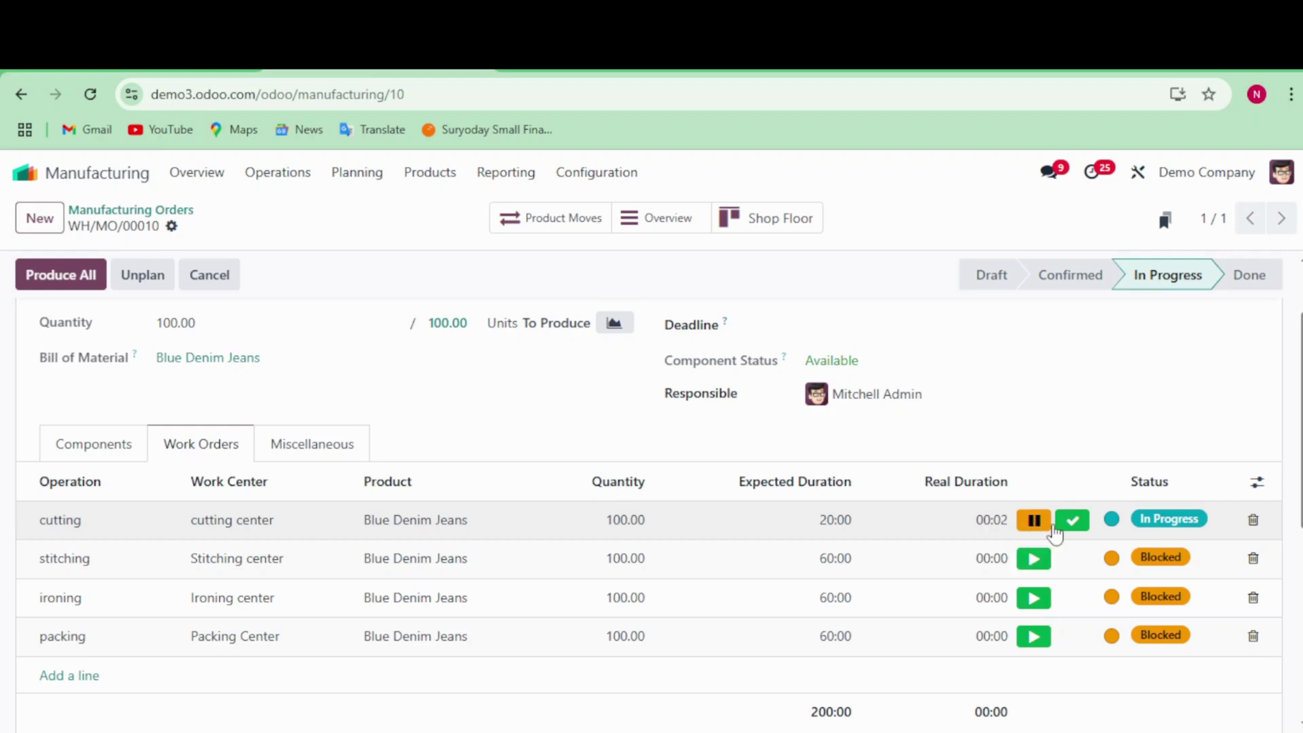
left_click(1079, 521)
left_click(1079, 528)
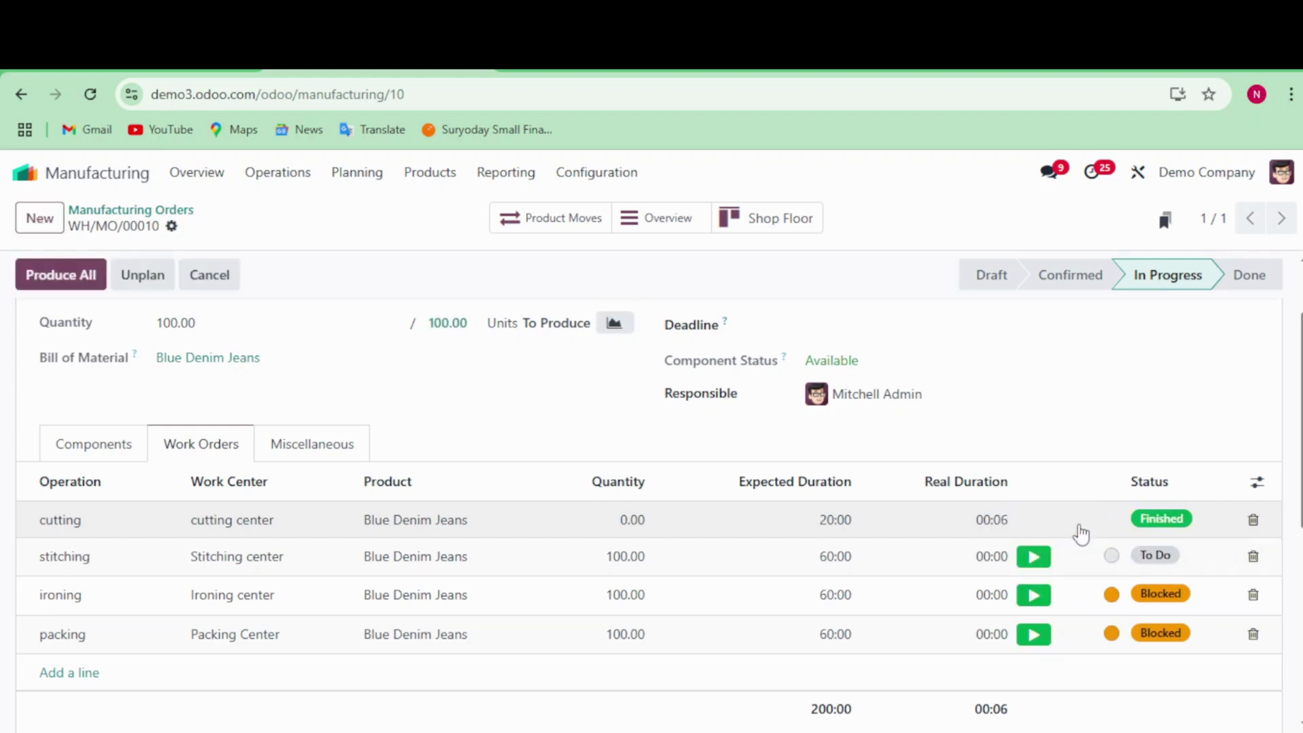
left_click(1043, 560)
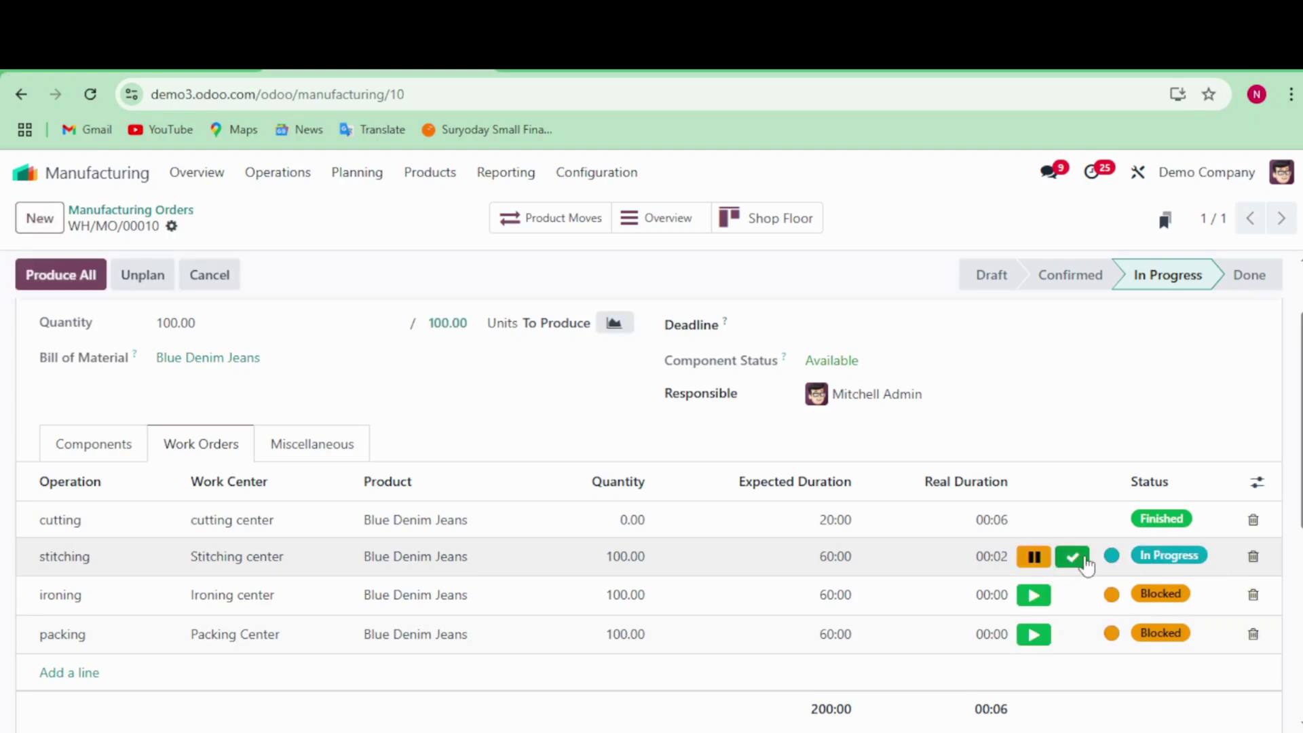
left_click(1086, 562)
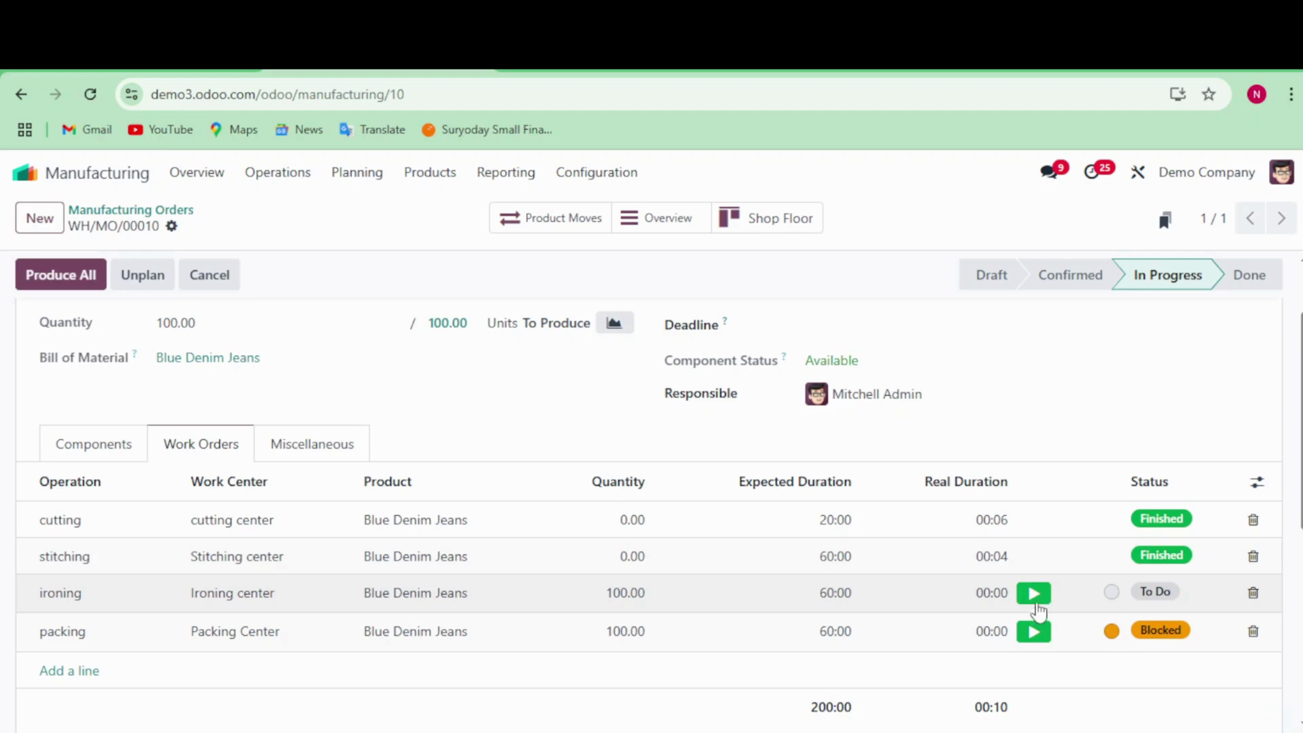
Start and finish ironing and packing, then Produce All to mark the order Done.
left_click(1038, 596)
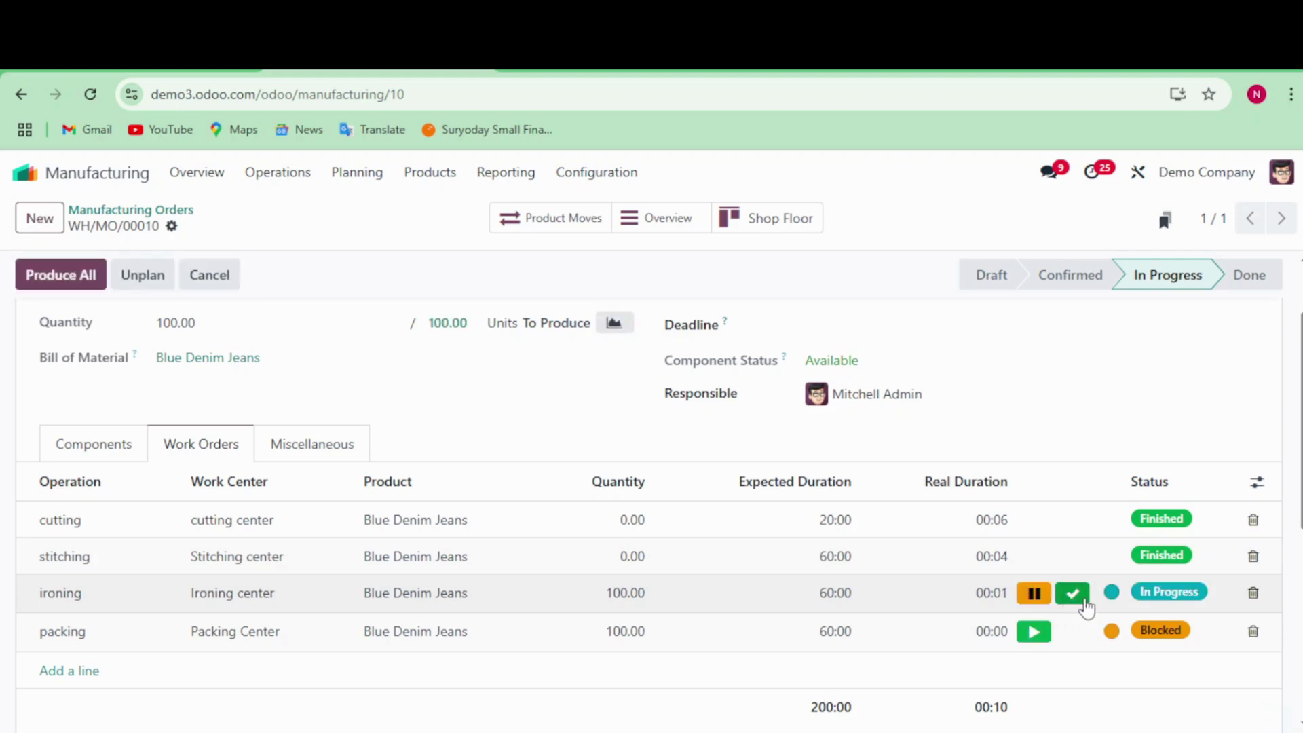
left_click(1079, 600)
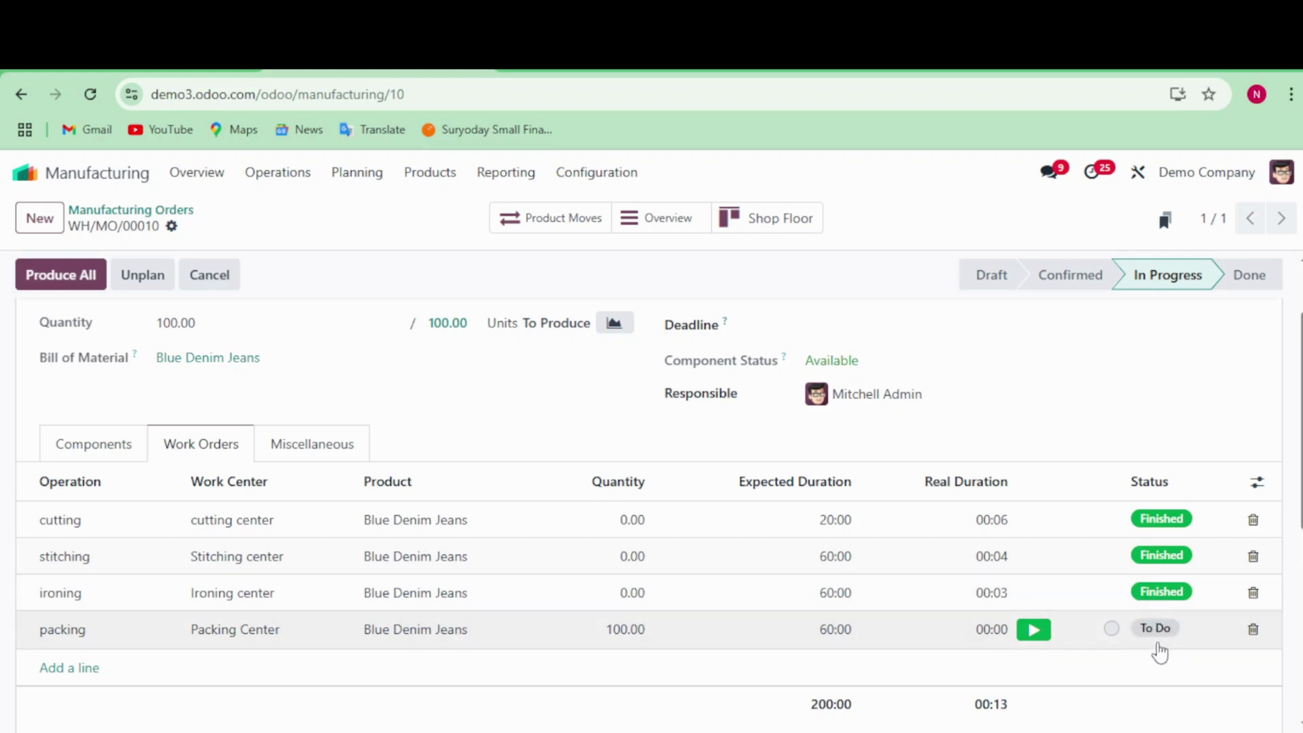
left_click(1038, 634)
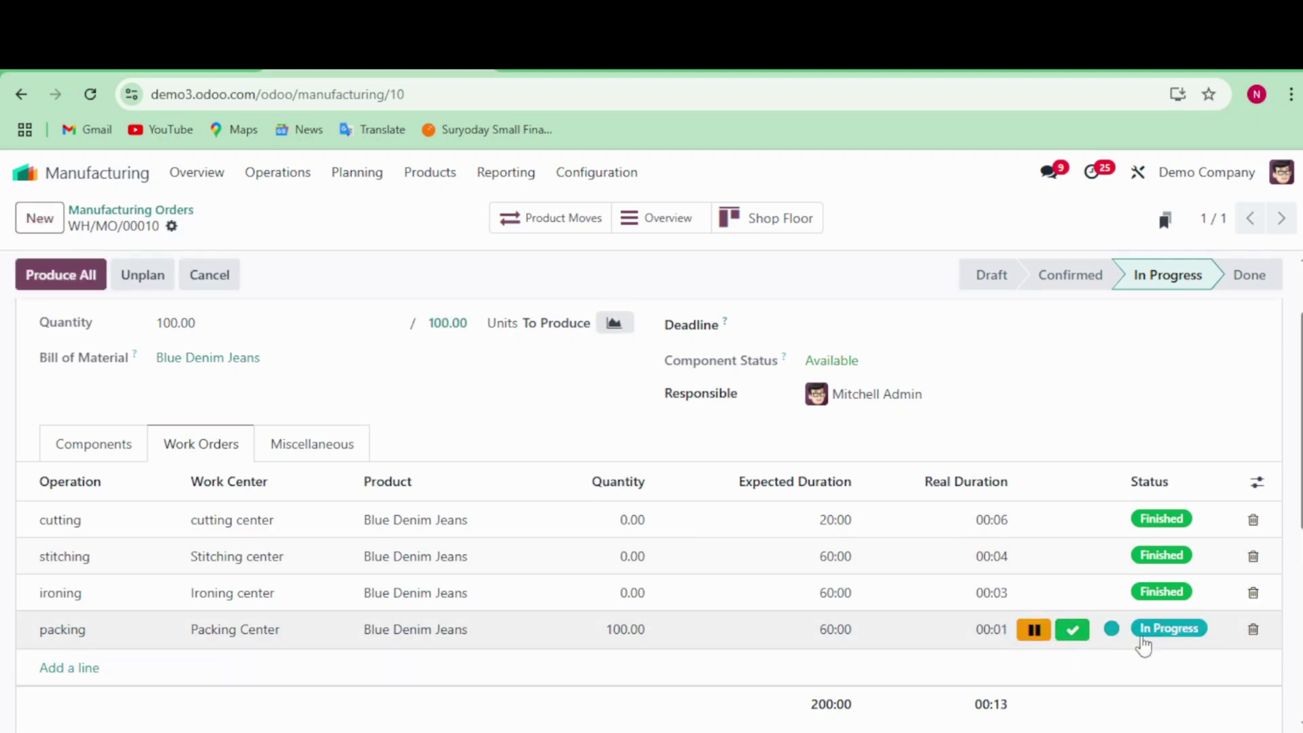
left_click(1075, 638)
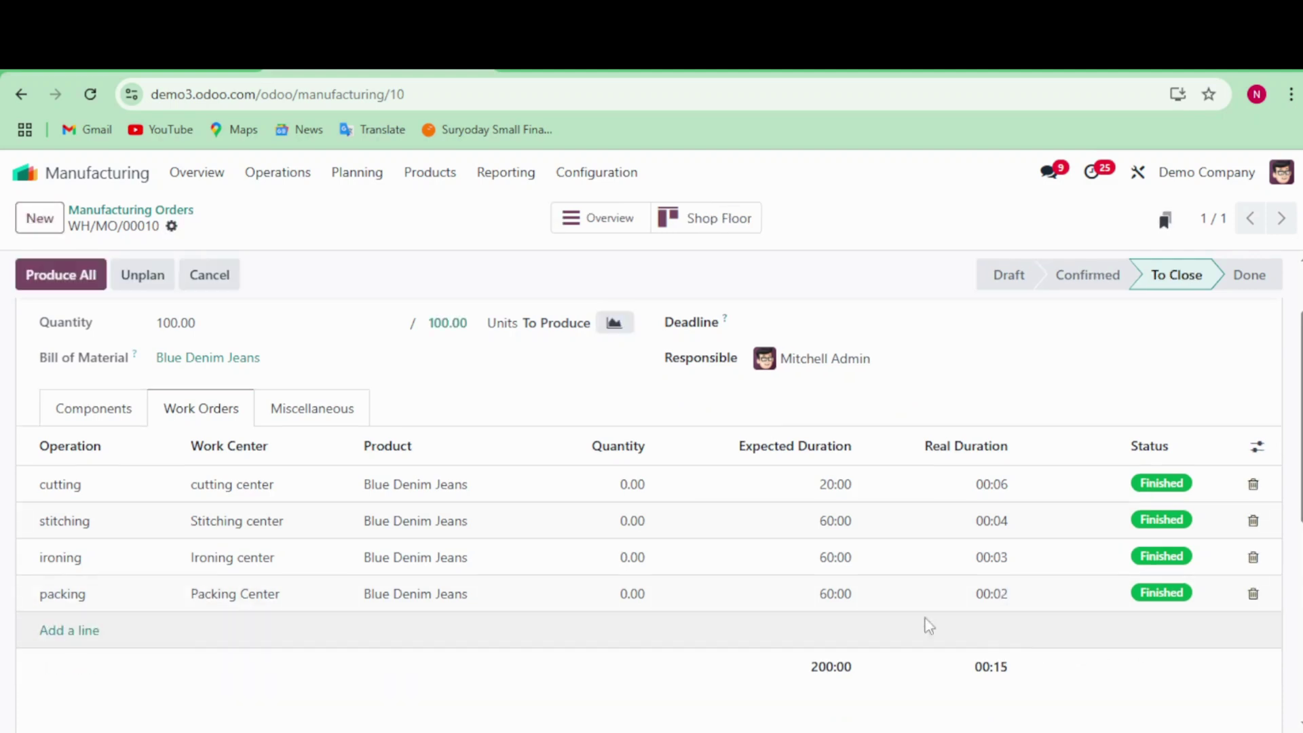
scroll(309, 502, "up", 1)
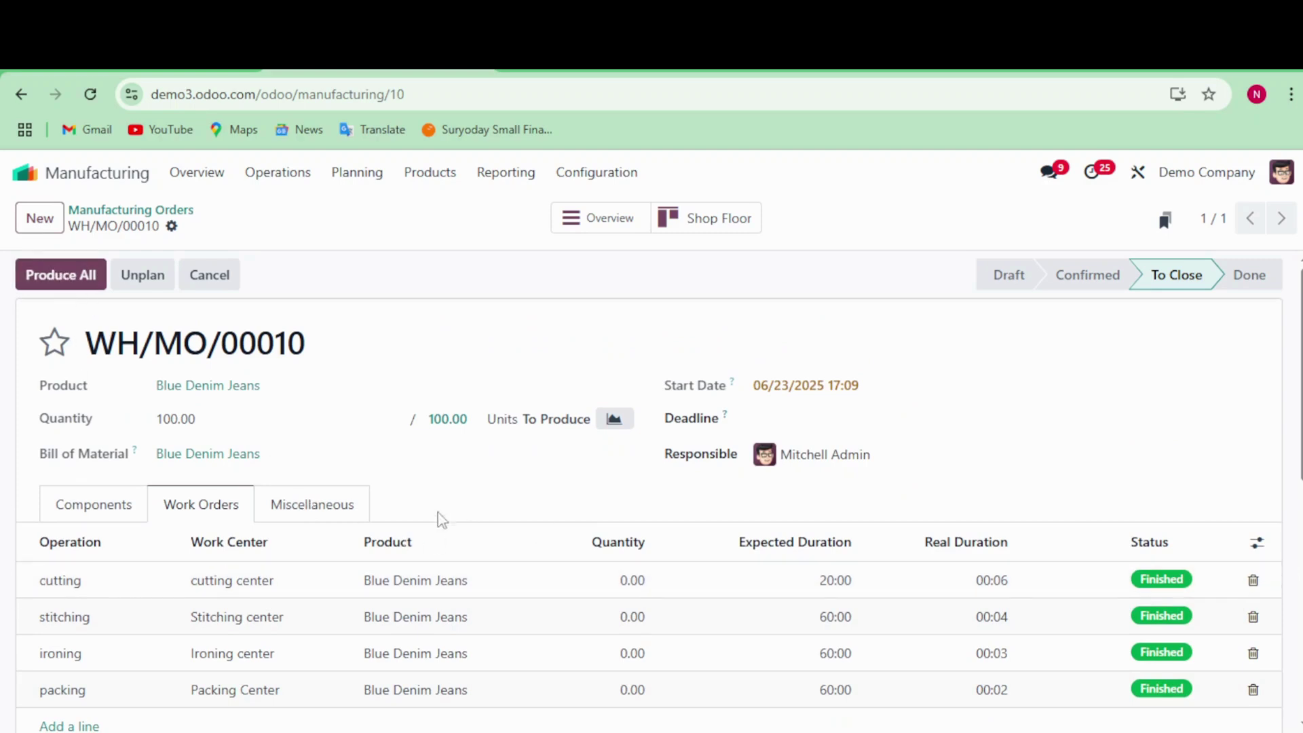
left_click(82, 278)
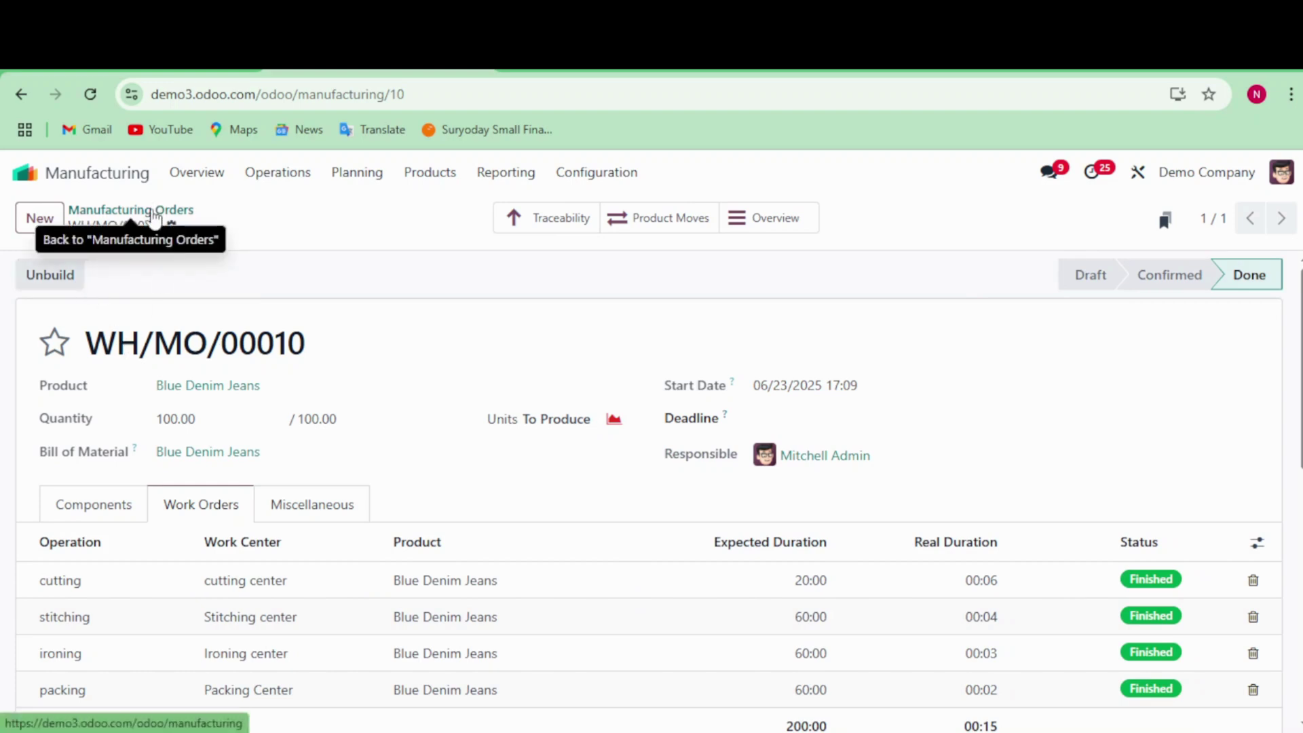
Leave the Manufacturing Orders list and open the Inventory app.
left_click(150, 210)
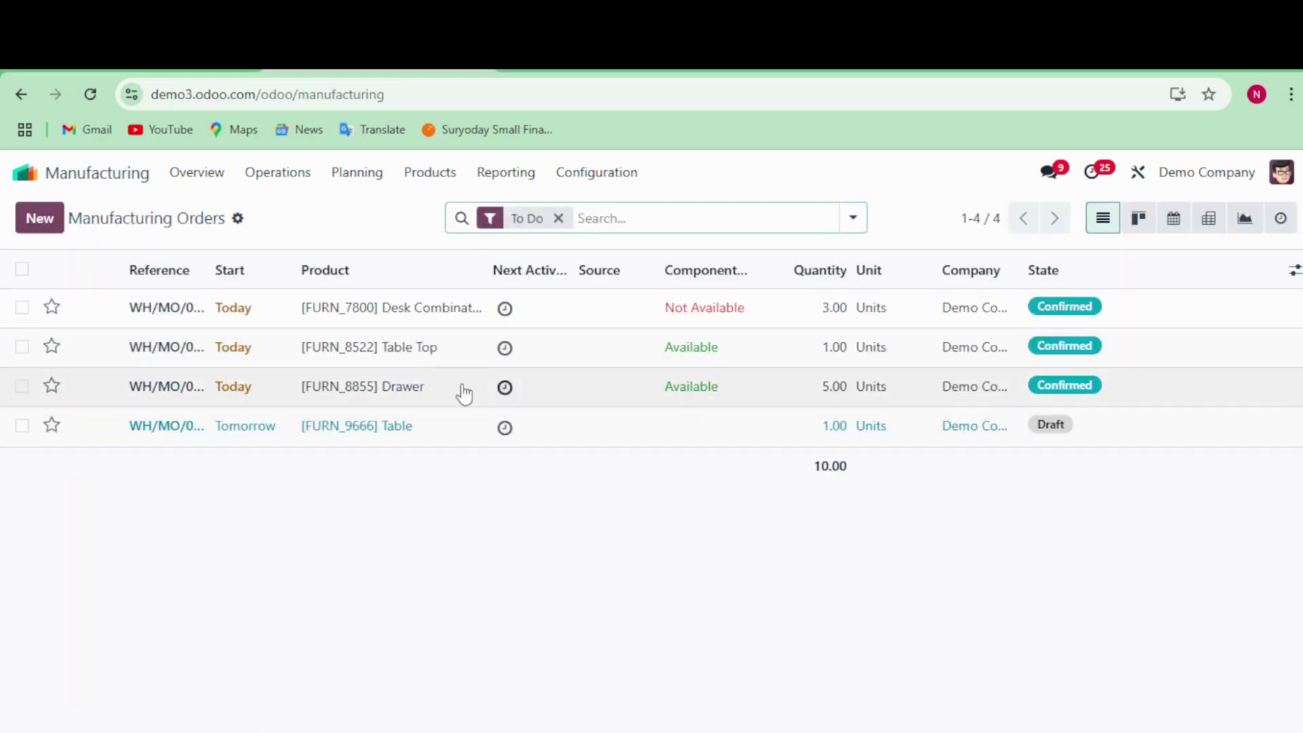
left_click(28, 180)
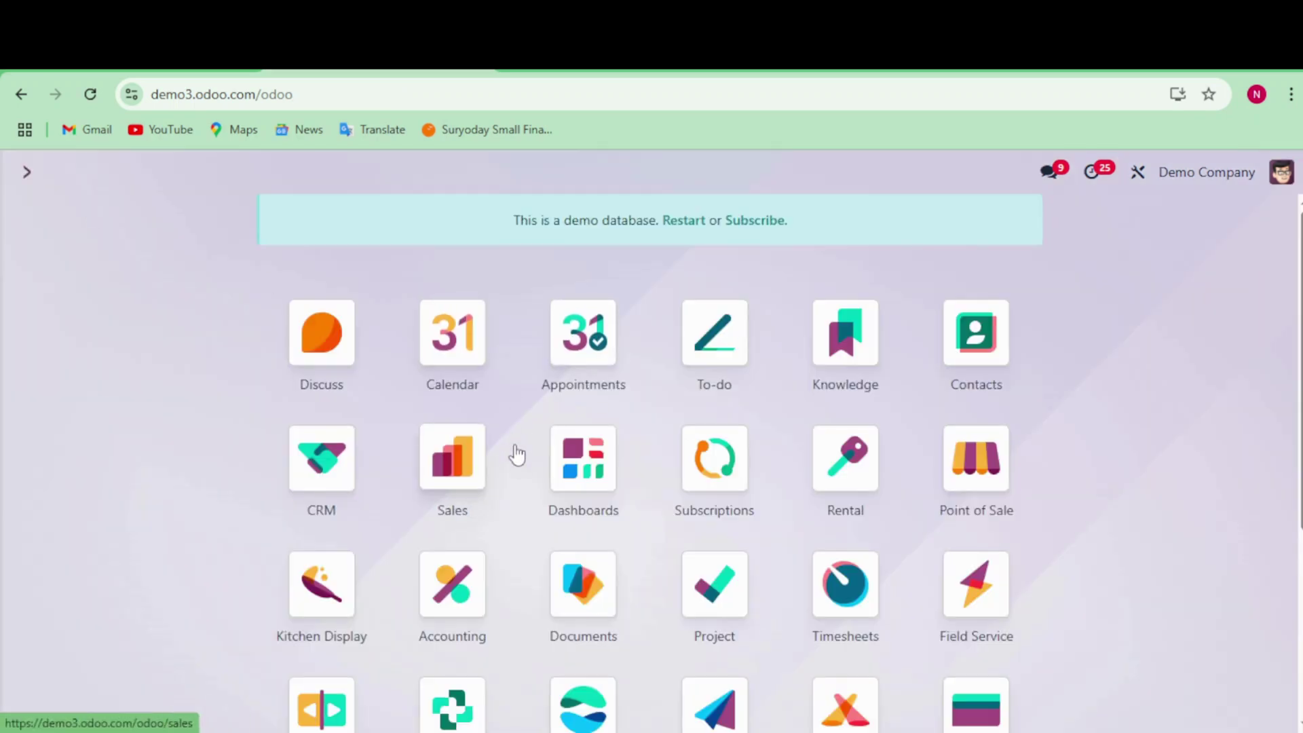
type("i")
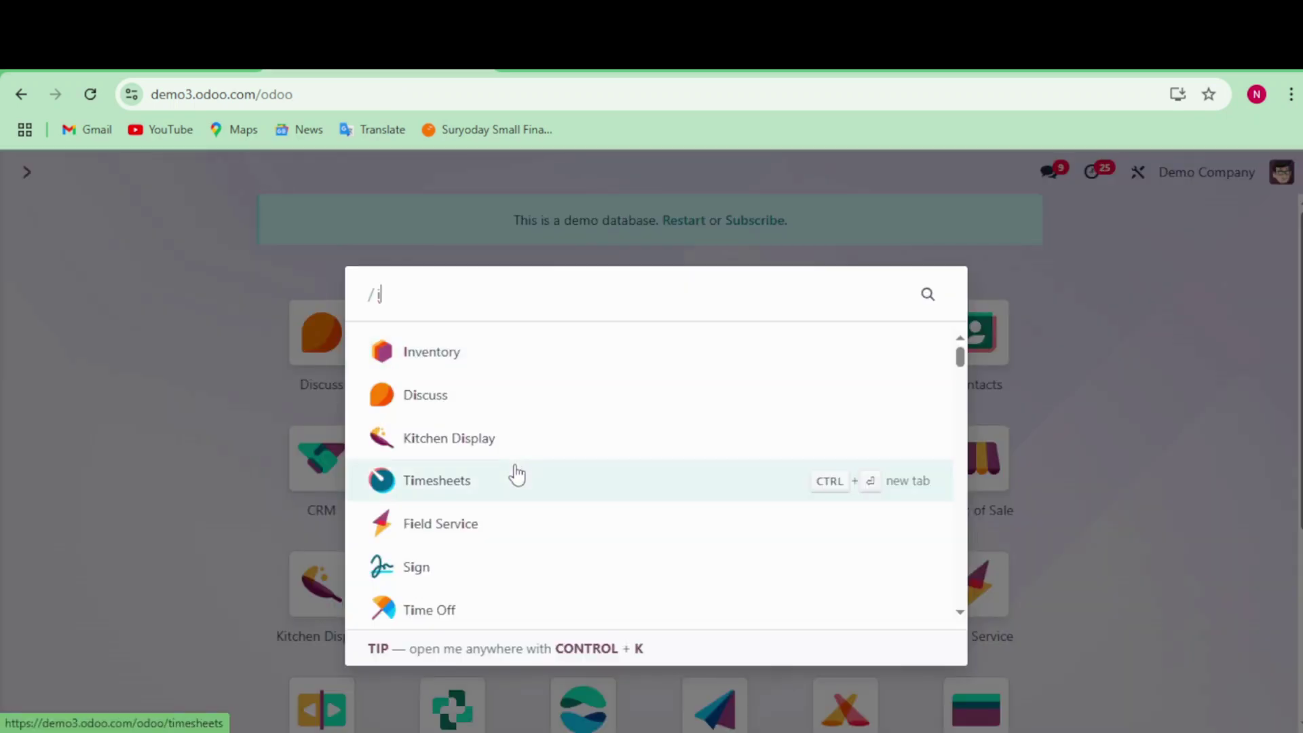
left_click(514, 352)
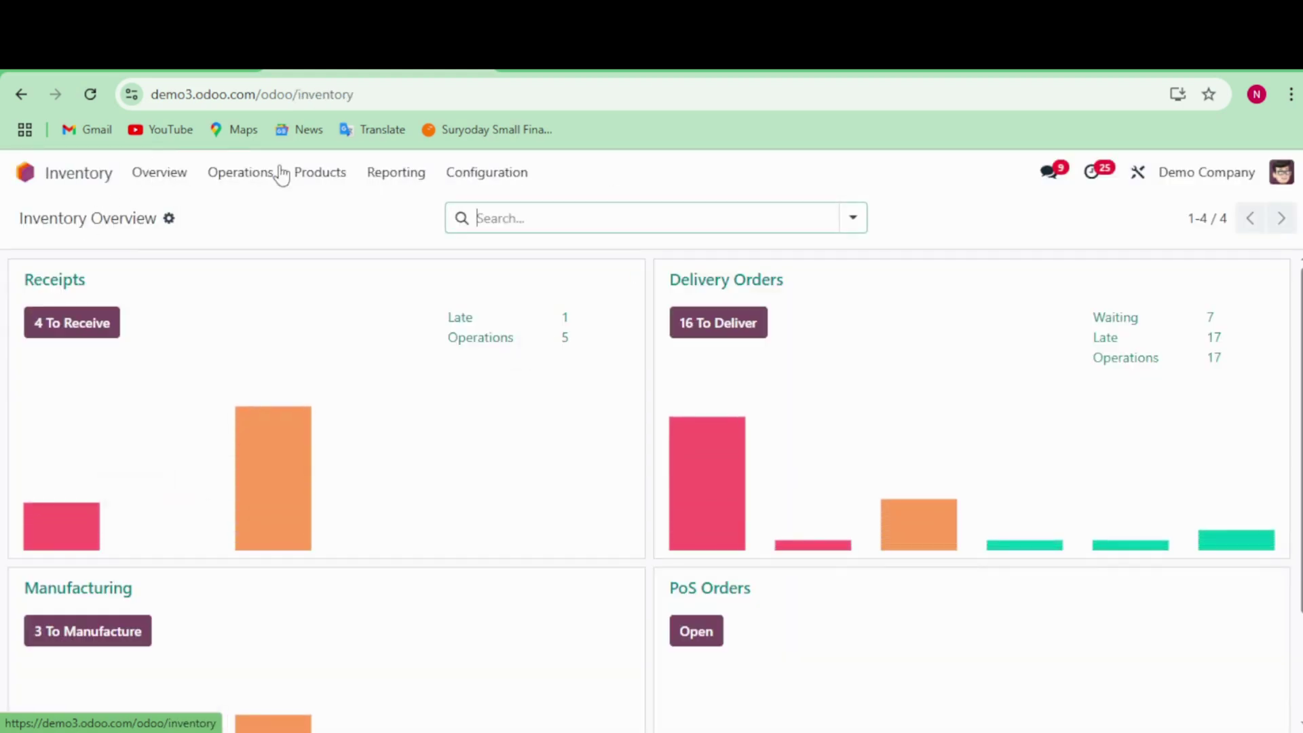
Open Operations > Manufacturings and select the Done Blue Denim Jeans order WH/MO/00010.
left_click(307, 174)
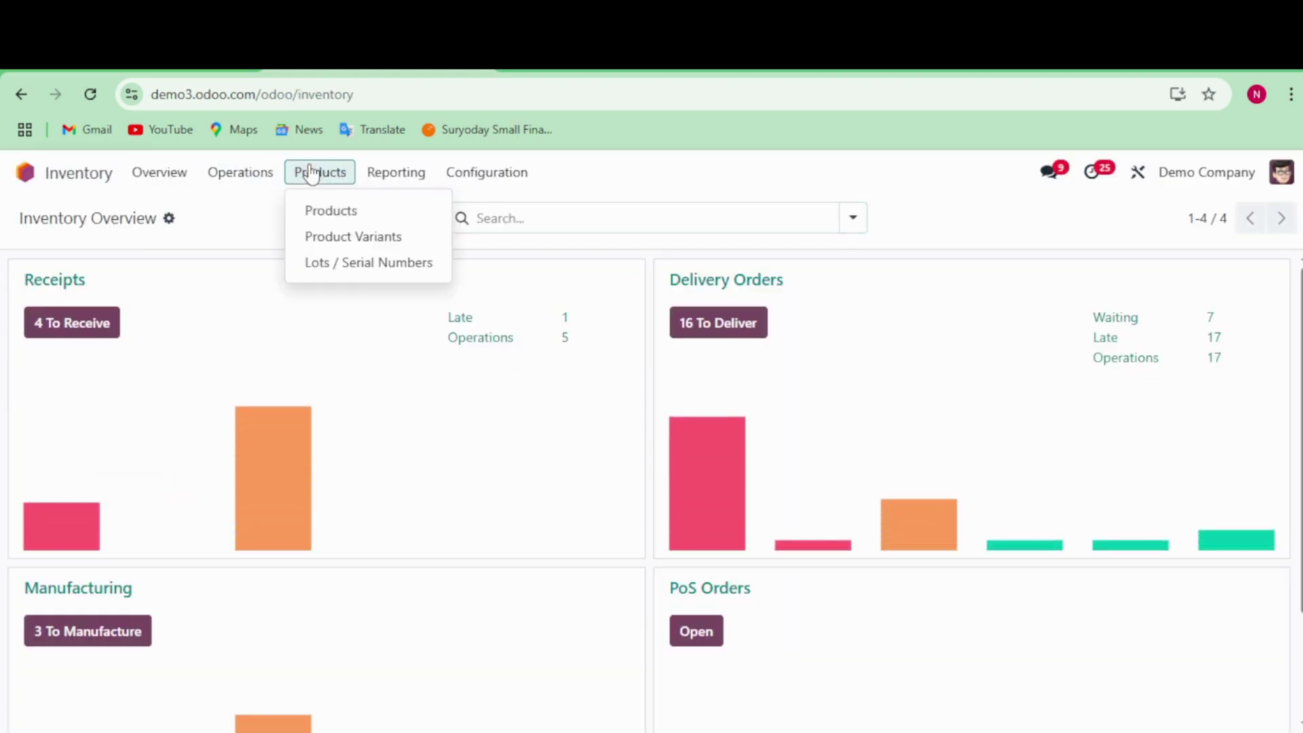
left_click(248, 174)
left_click(245, 180)
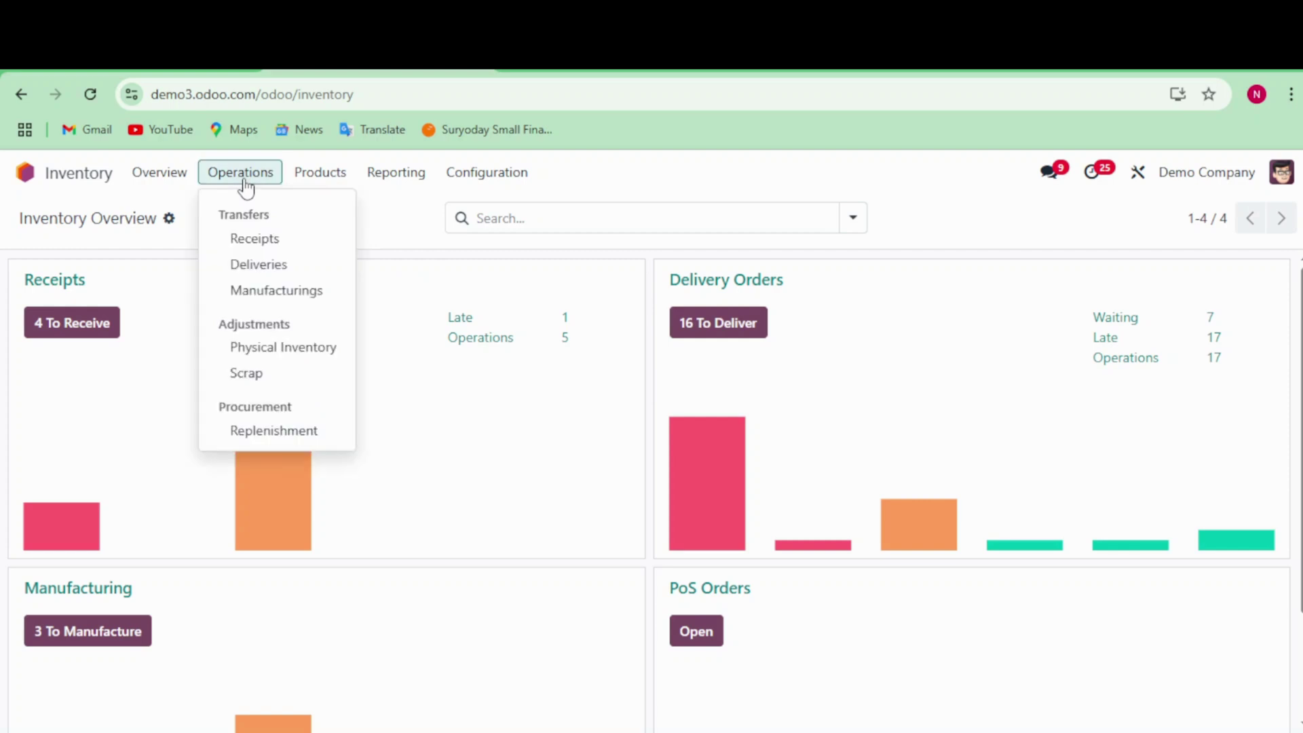
left_click(300, 302)
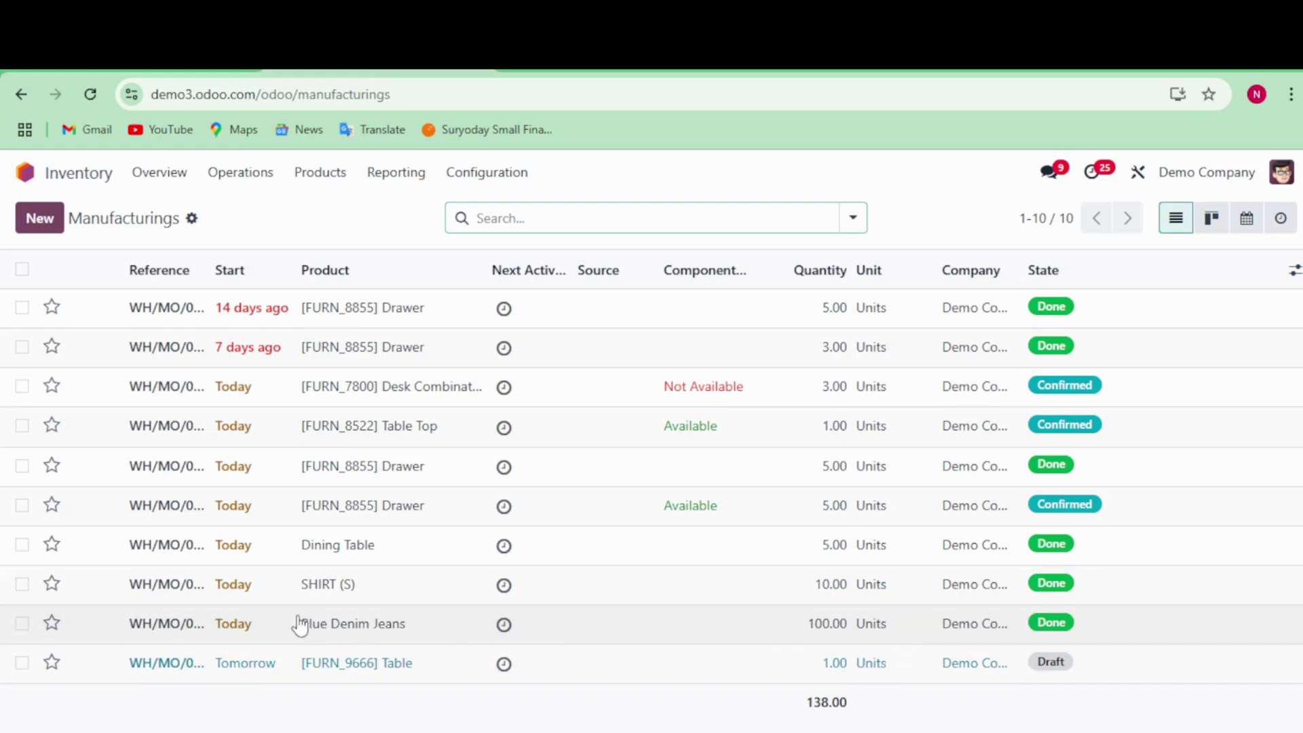
left_click(401, 630)
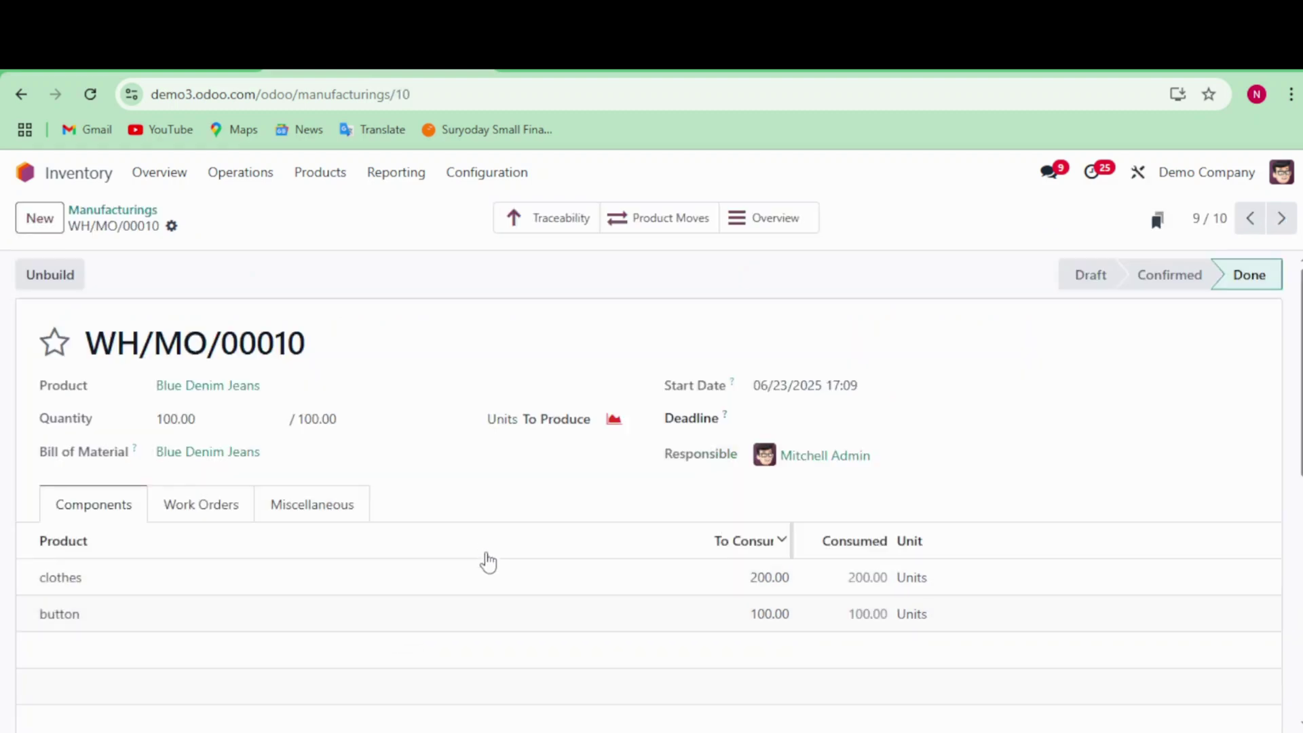